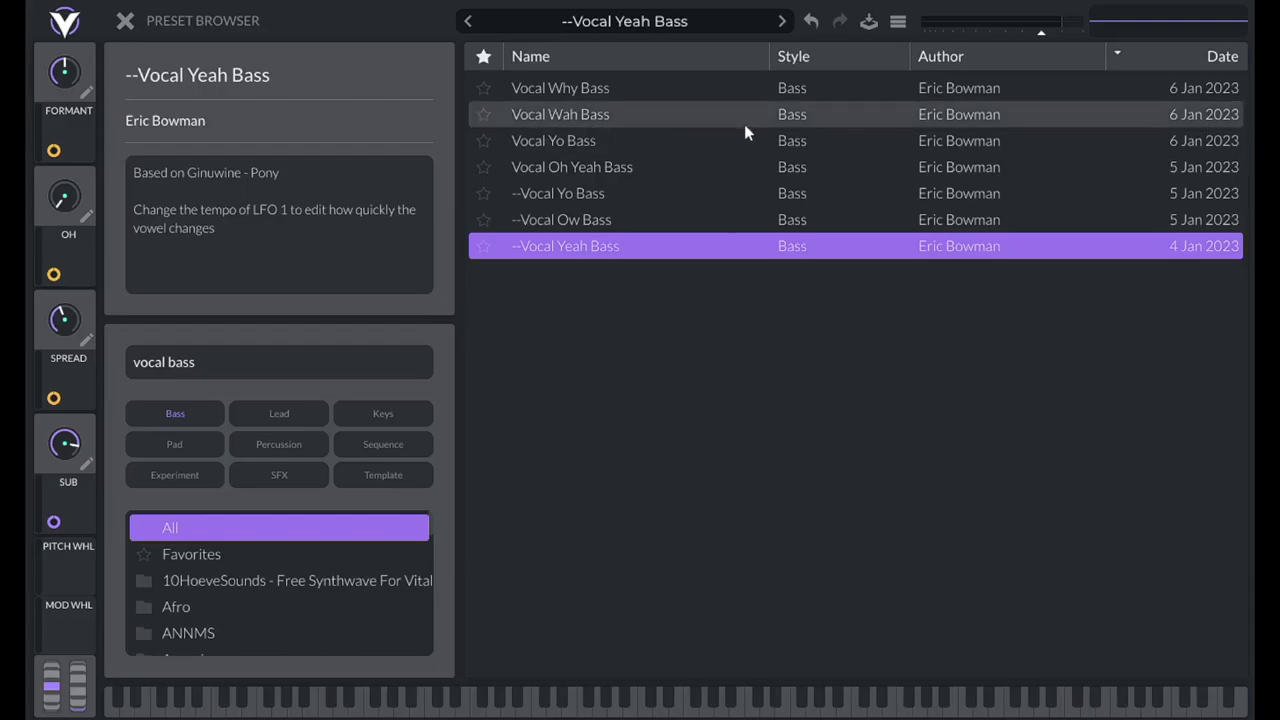
- Audition the Vocal Ow Bass and Vocal Yo Bass presets
click(617, 221)
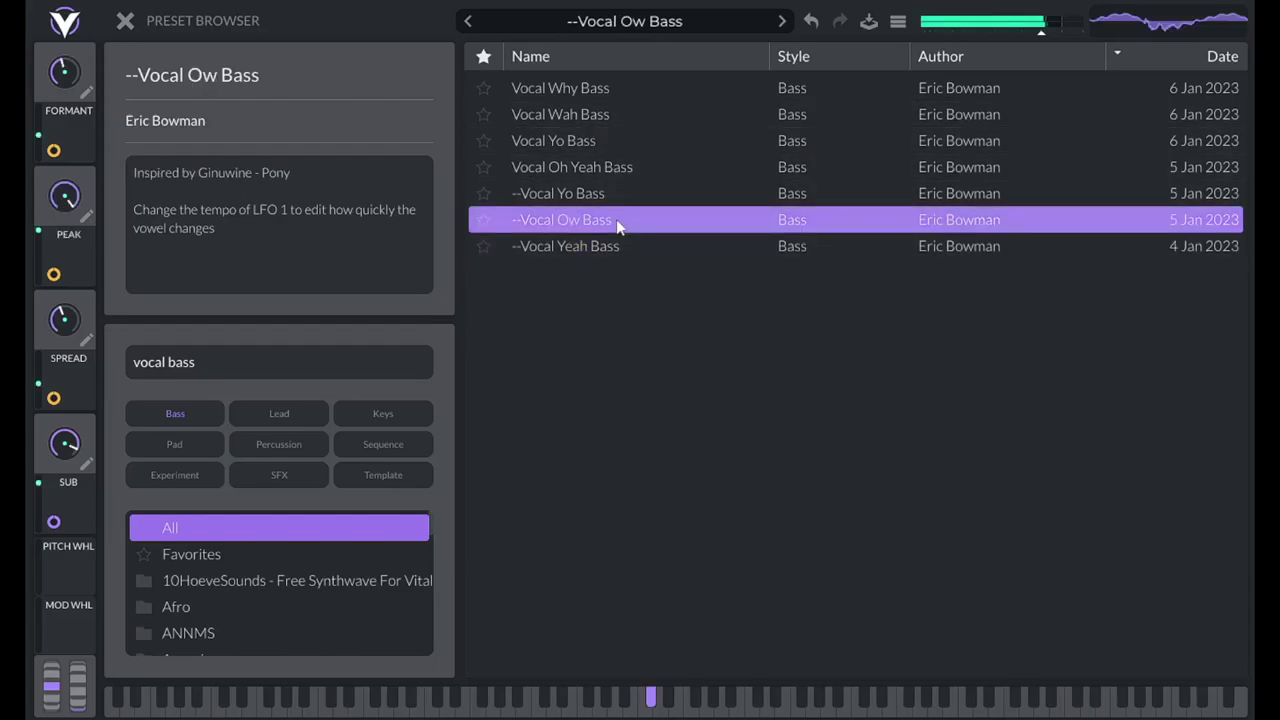
click(588, 195)
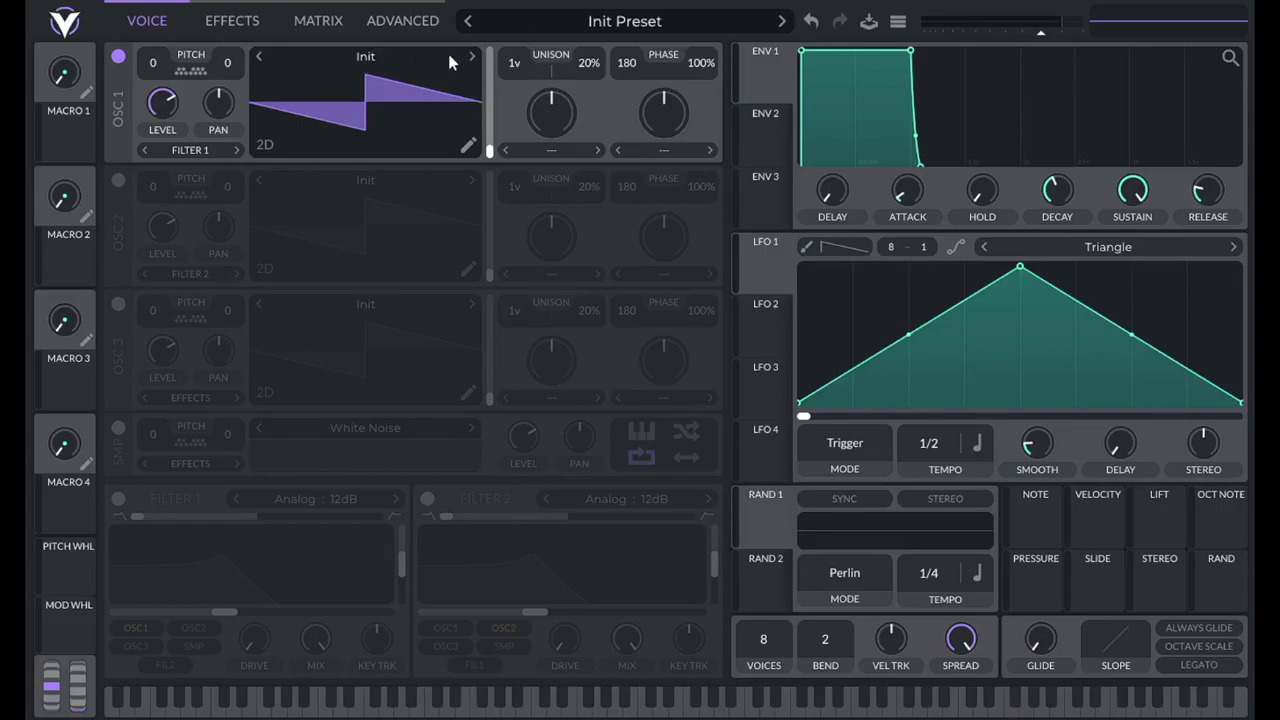
- Set OSC 1 phase to 0% and transpose to -24, and enable Filter 1 as Formant AOIE
drag(666, 57, 716, 196)
drag(151, 68, 153, 88)
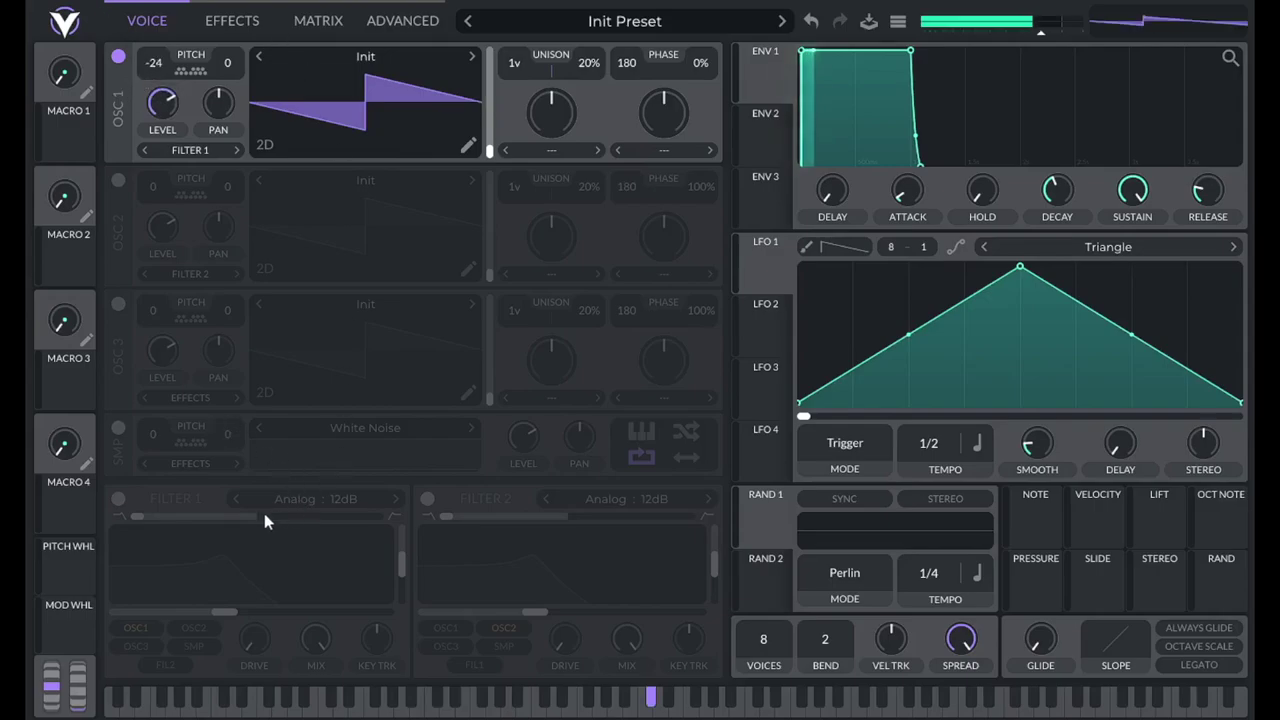
click(118, 498)
click(288, 501)
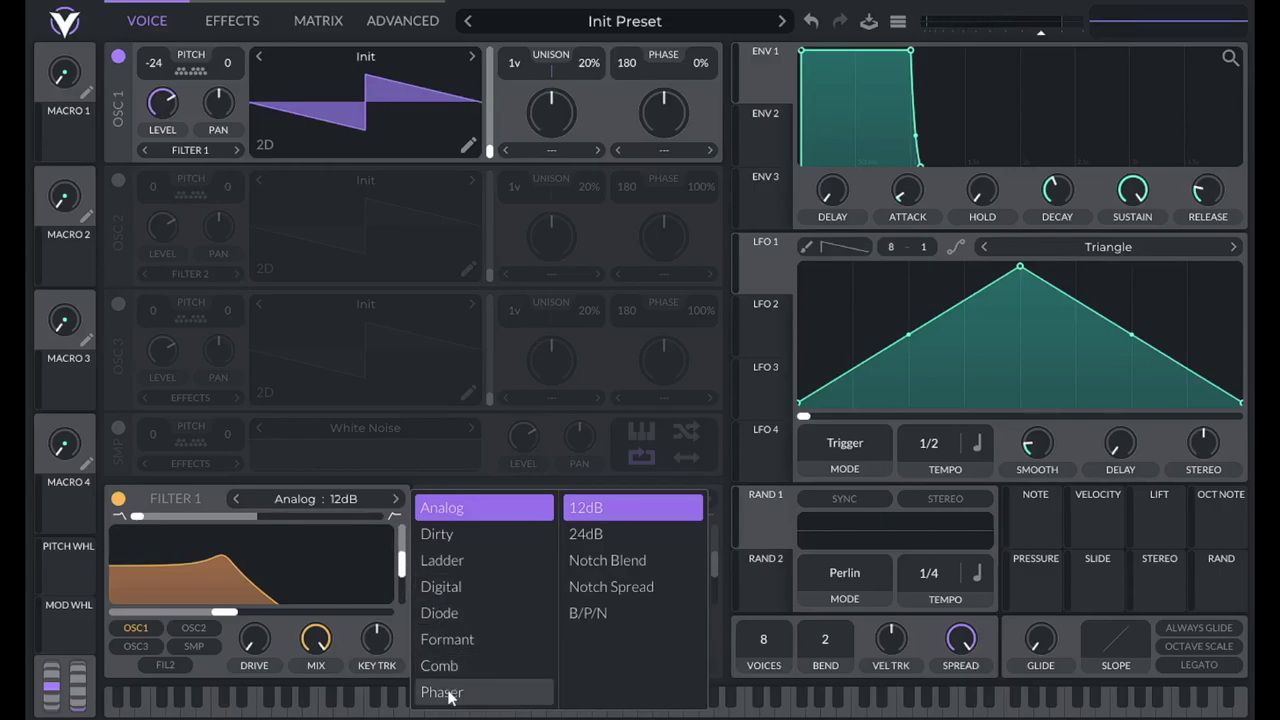
click(450, 639)
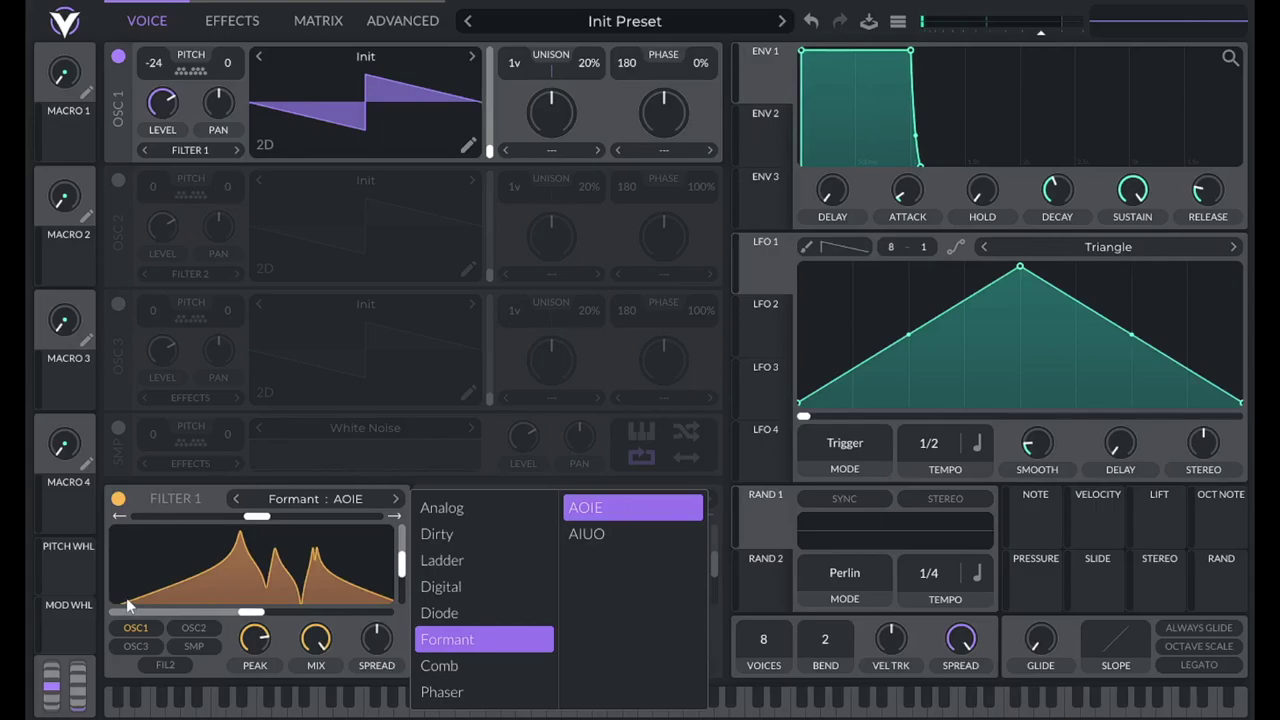
- Raise Filter 1's formant peak and sweep Formant X down to 0
click(250, 645)
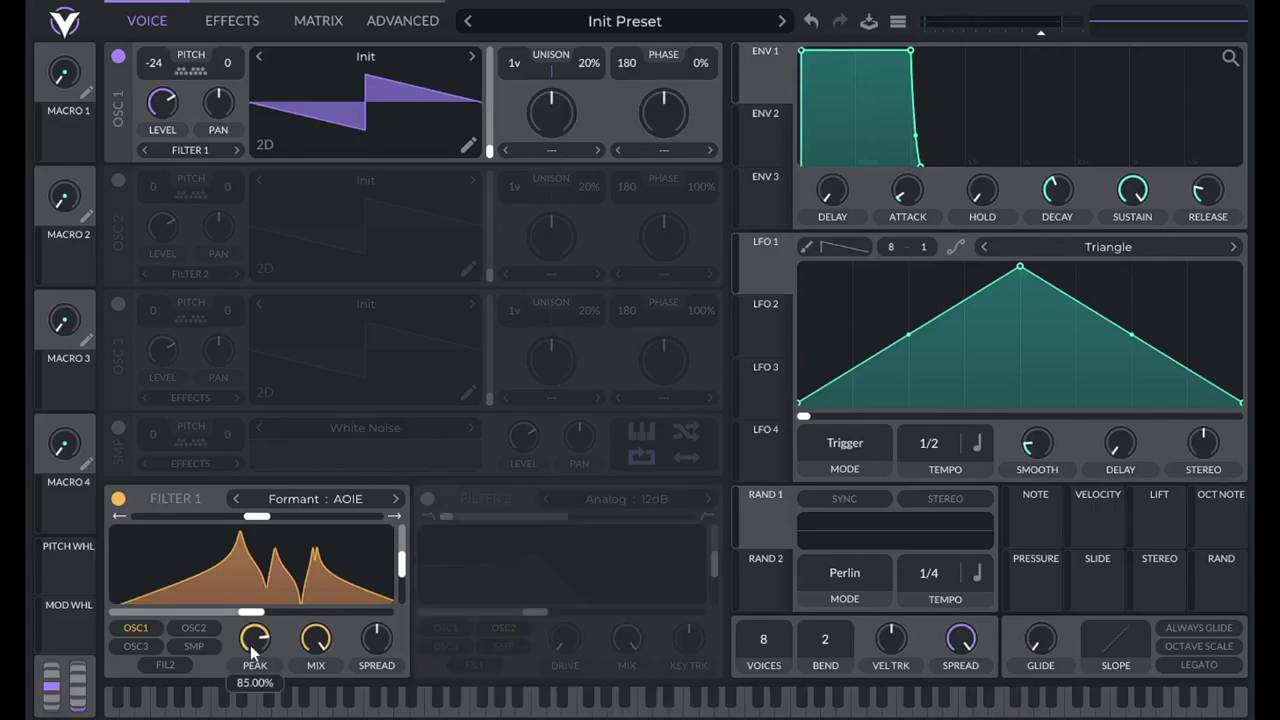
drag(250, 645, 243, 548)
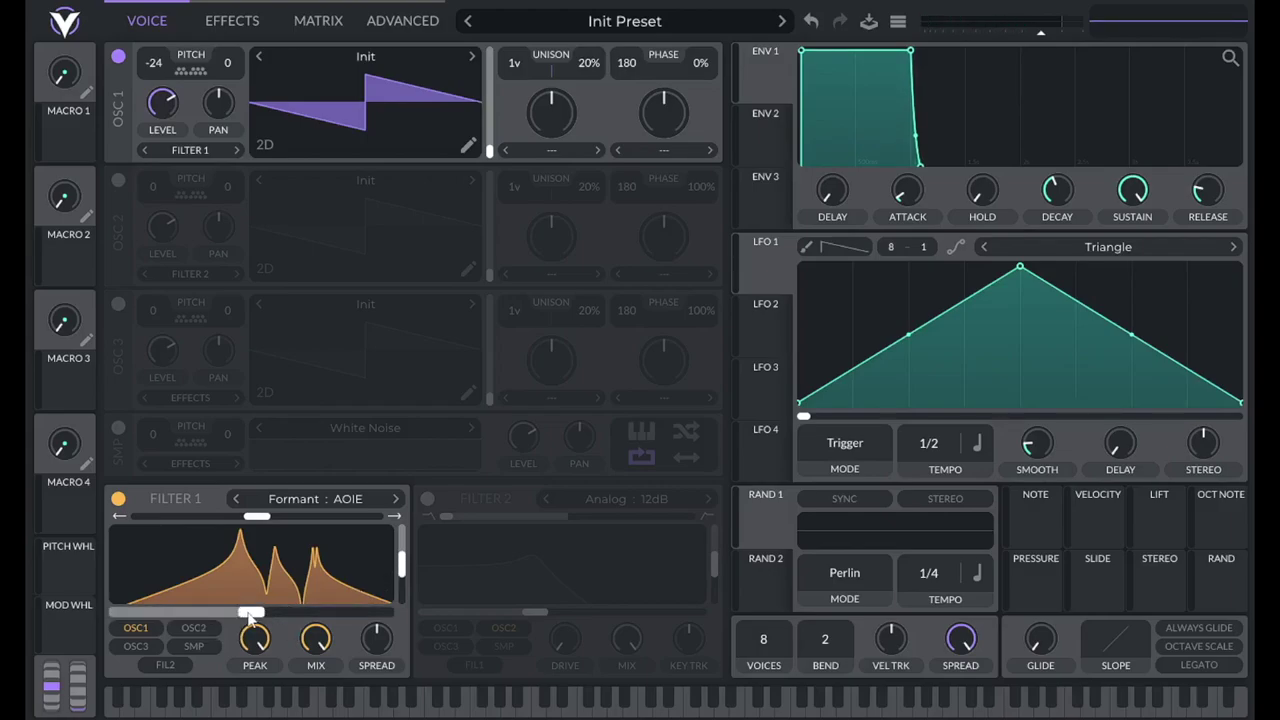
drag(250, 615, 391, 707)
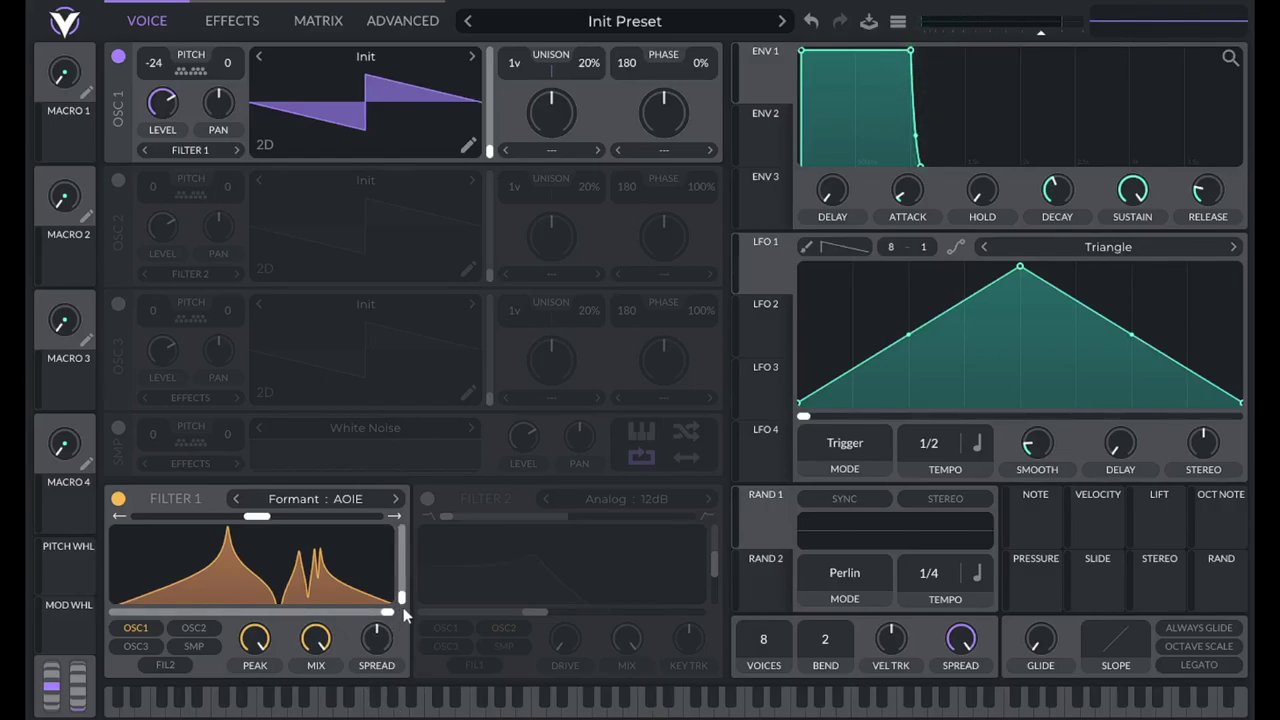
- Set Formant X to exactly 0.85 and reshape LFO 1 into a rising ramp
mouse_move(388, 614)
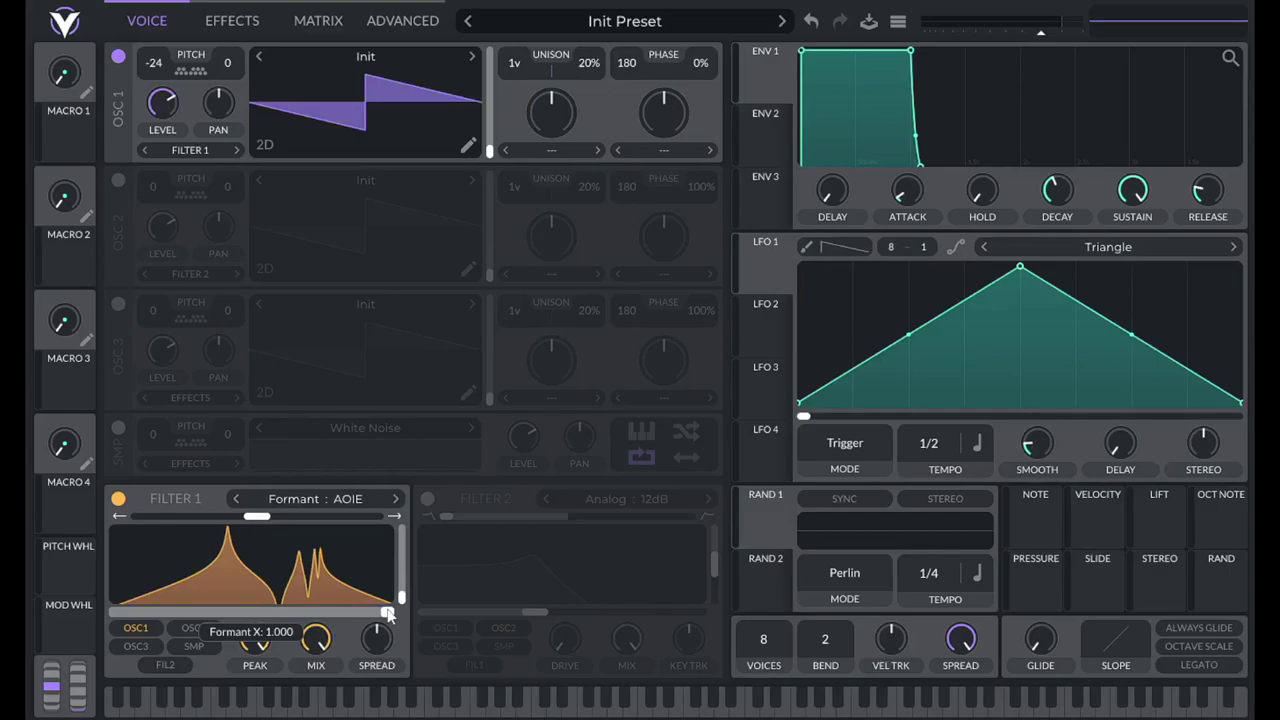
right_click(388, 614)
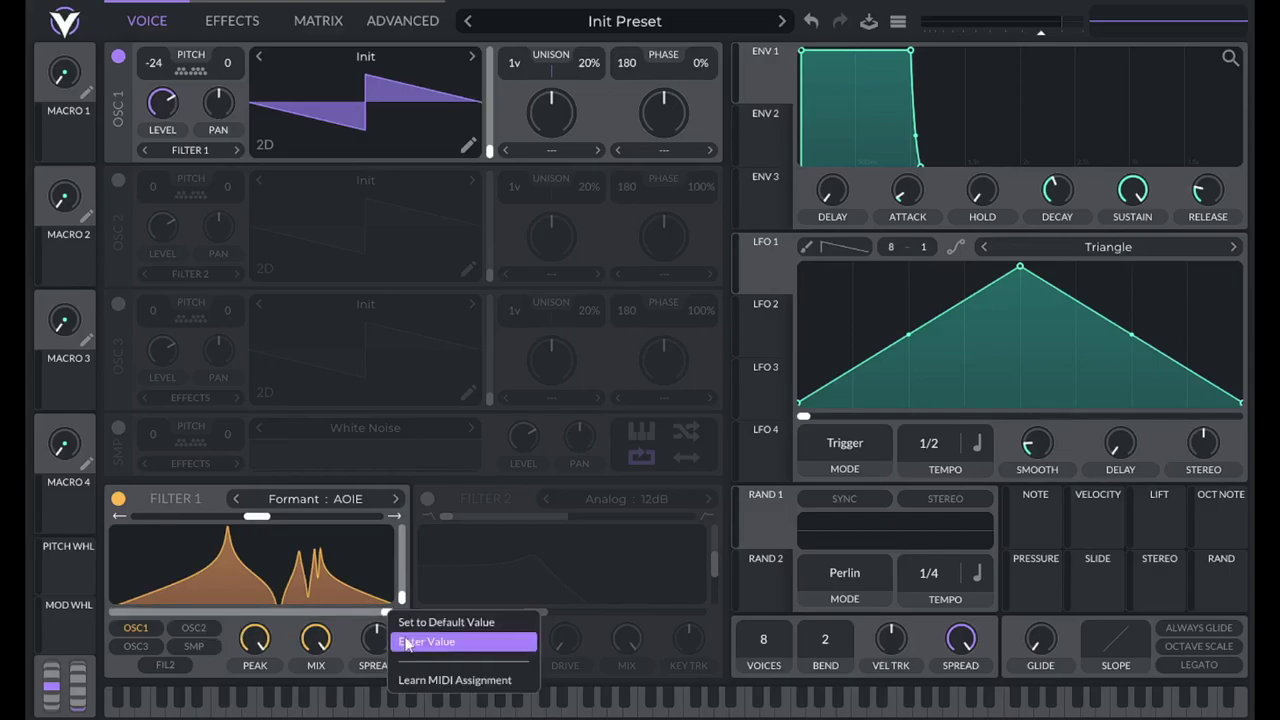
click(407, 641)
text(0.85)
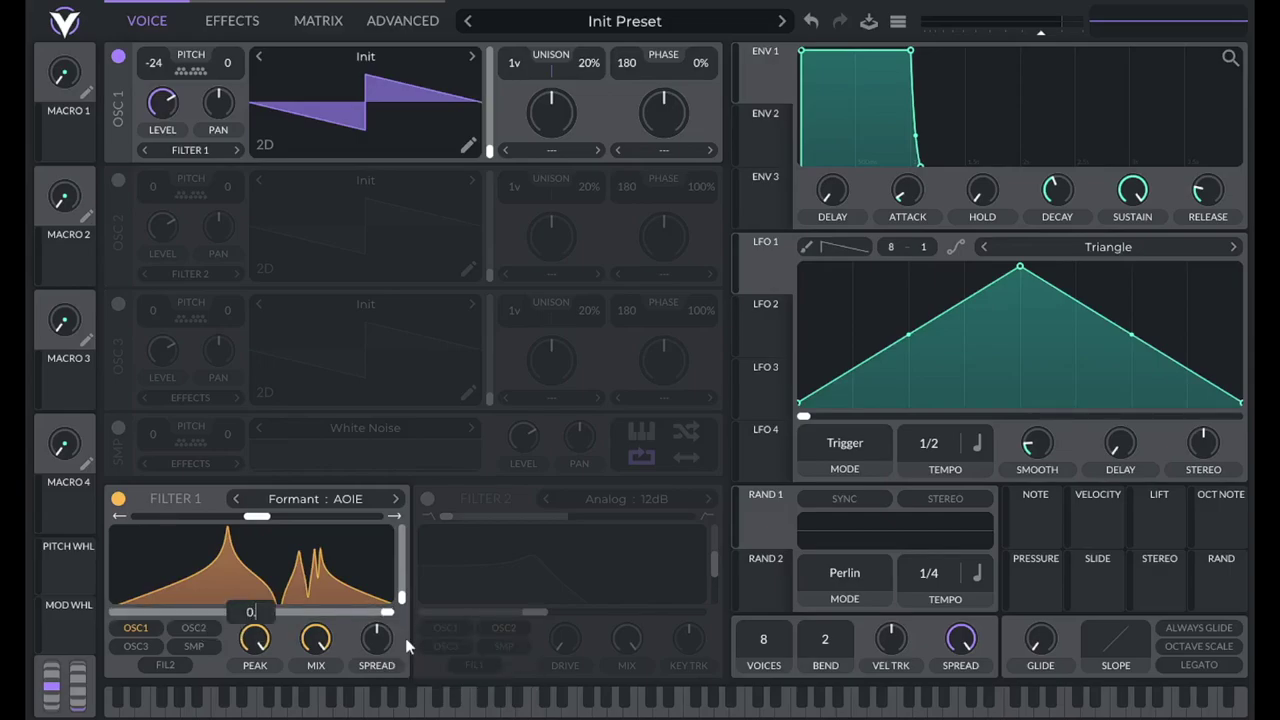
key(Return)
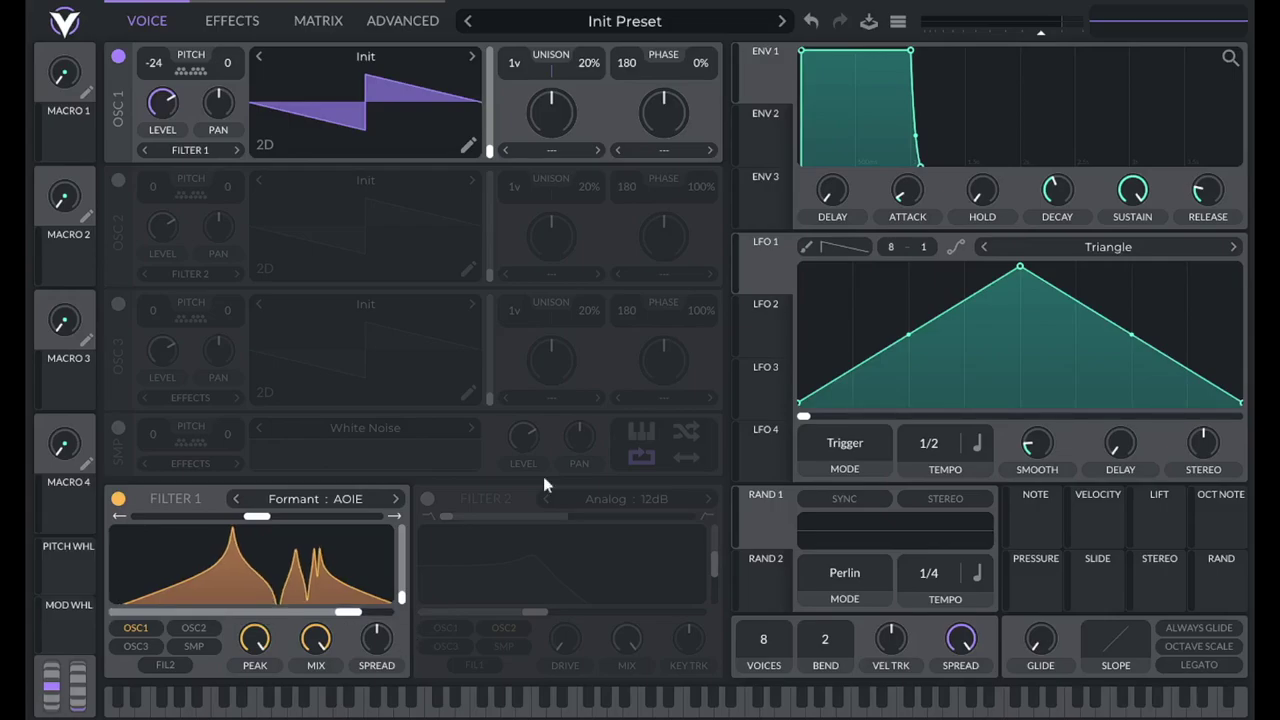
mouse_move(775, 300)
drag(1020, 270, 1244, 262)
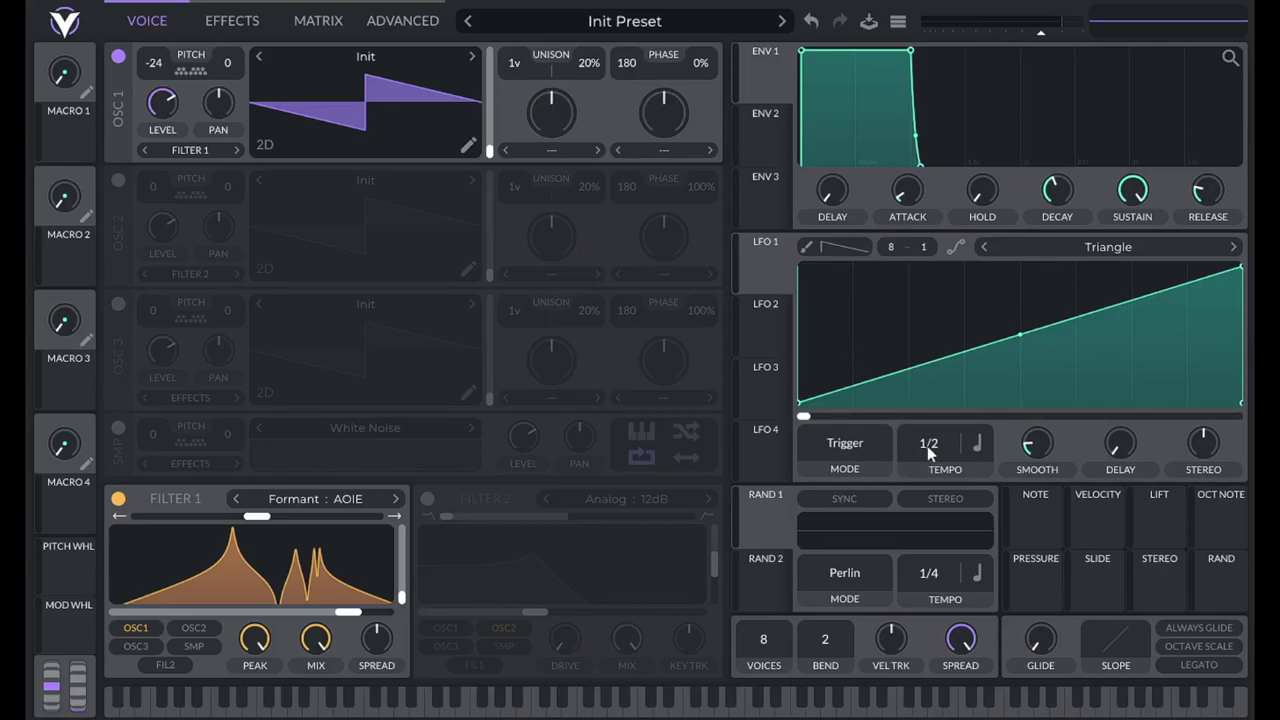
- Put LFO 1 in Envelope mode and route it to Filter 1's Formant X
click(837, 453)
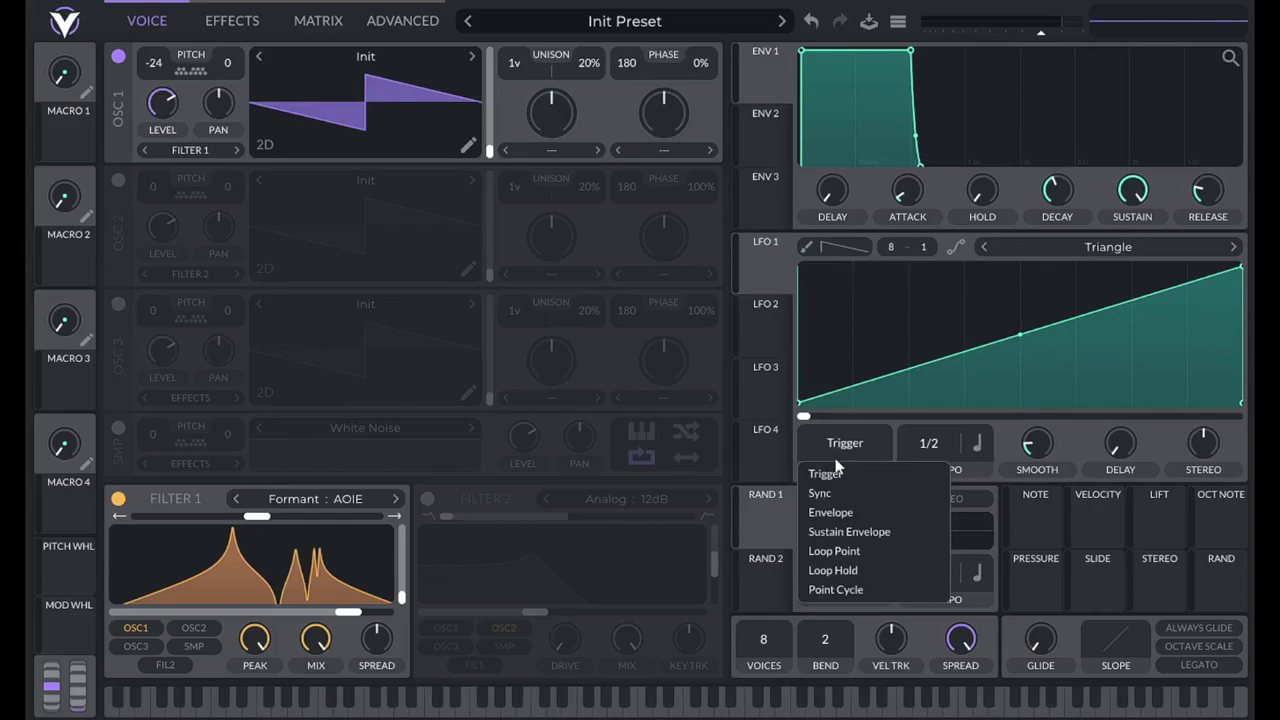
click(832, 512)
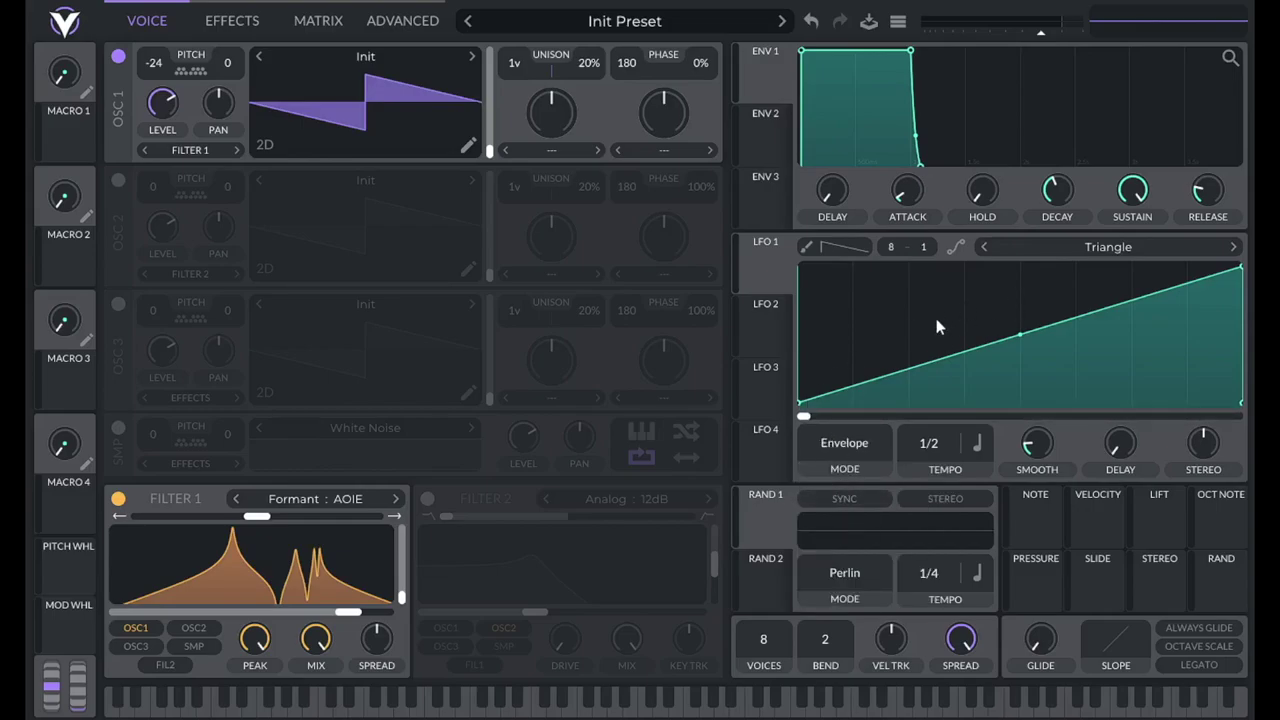
drag(765, 270, 352, 594)
right_click(751, 282)
- Set LFO 1's Formant X modulation amount to -0.84, then deepen it to -1.000
click(787, 410)
text(-0.8)
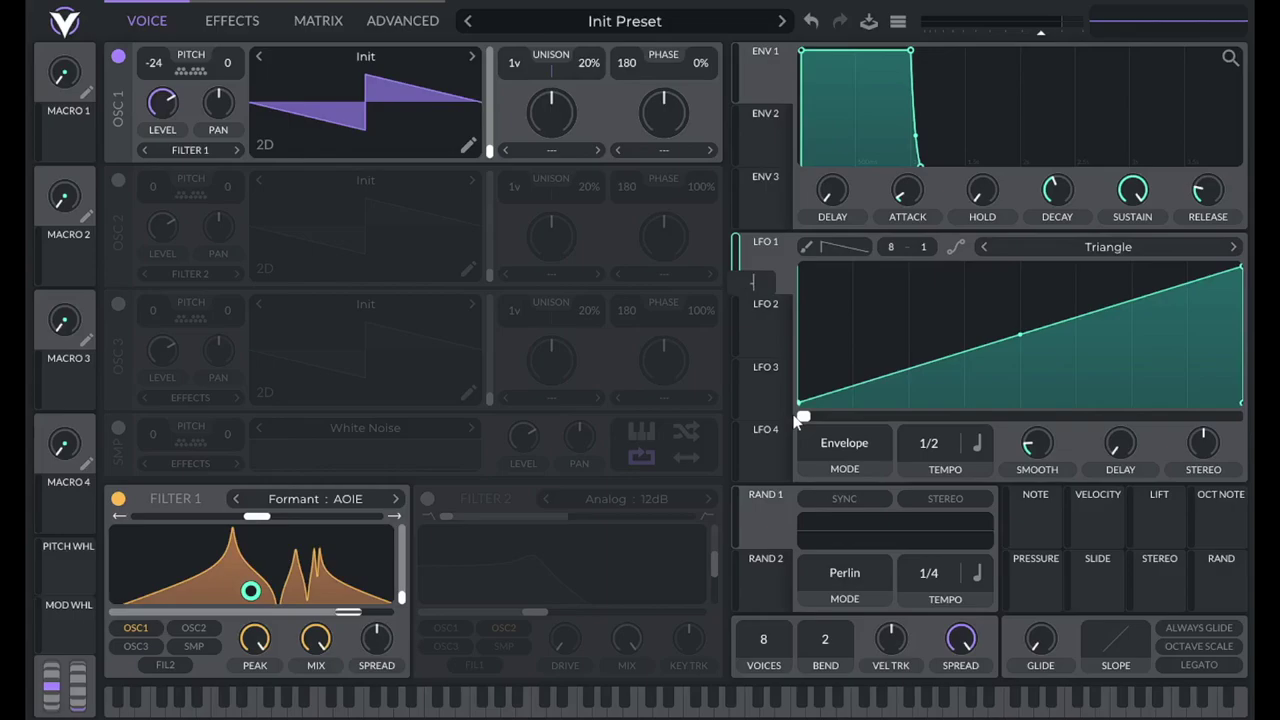
text(4)
key(Return)
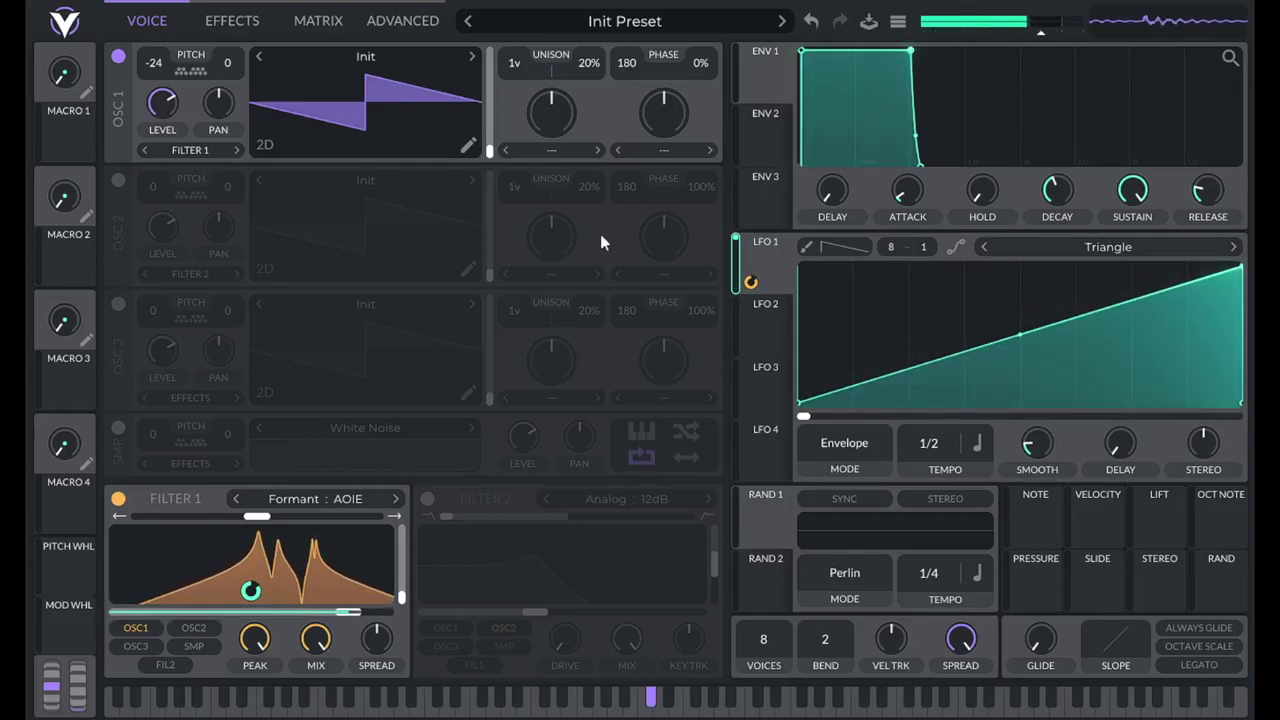
mouse_move(750, 283)
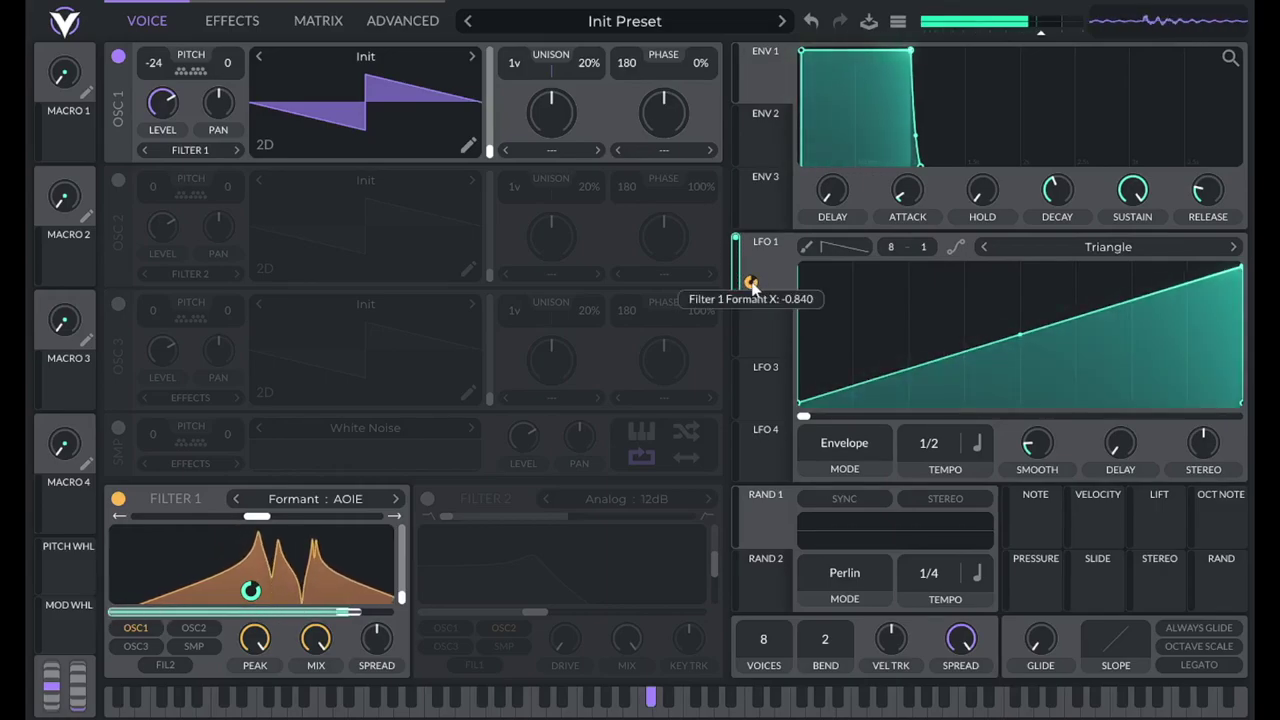
drag(750, 283, 751, 287)
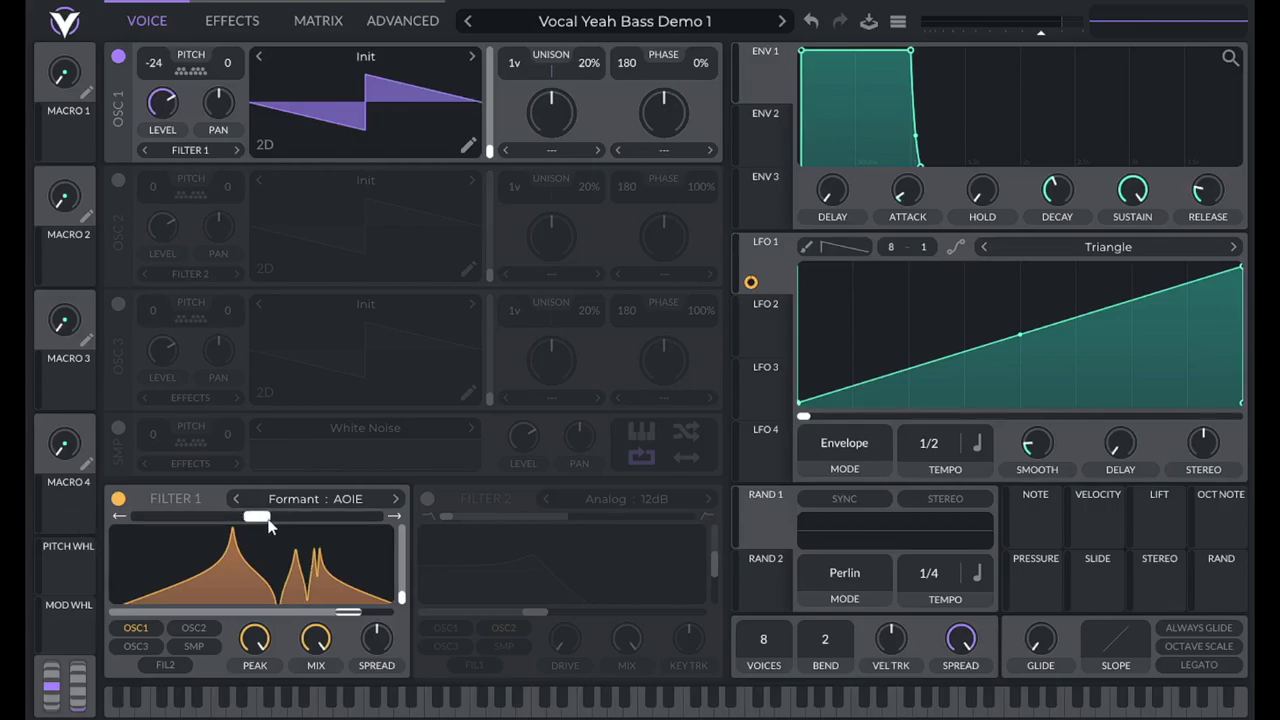
mouse_move(262, 521)
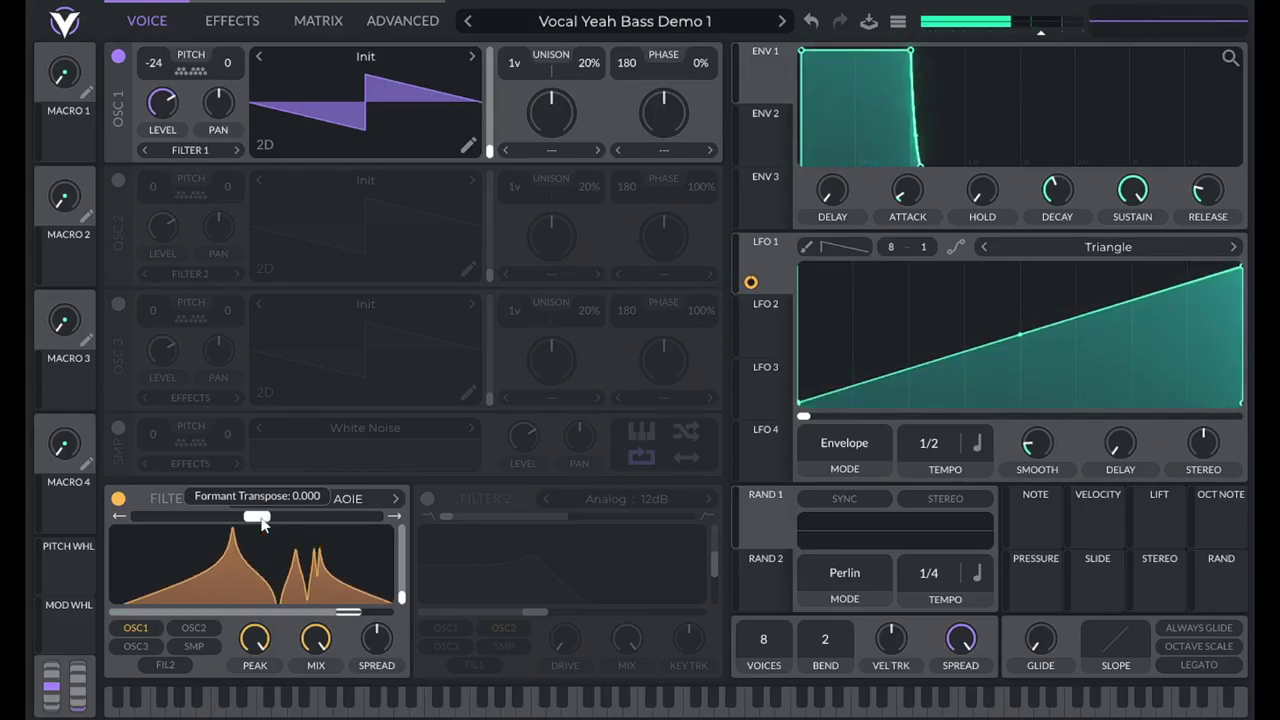
drag(257, 517, 290, 523)
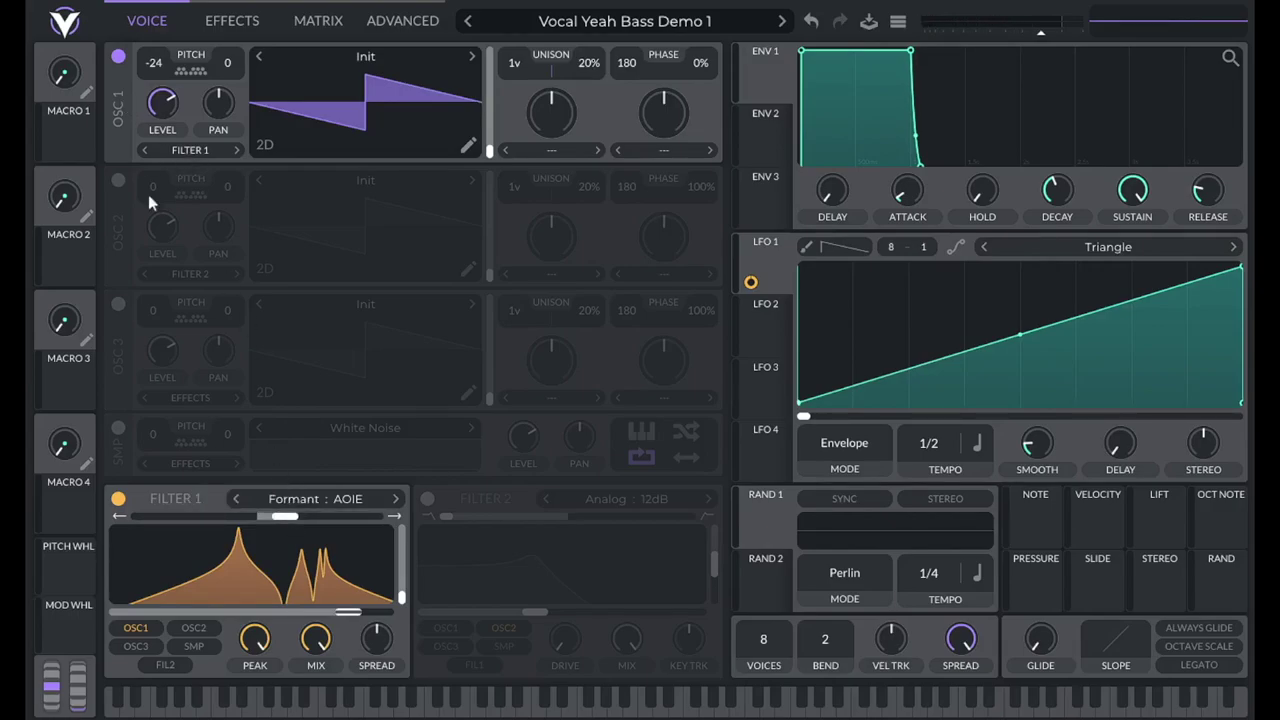
drag(293, 527, 272, 524)
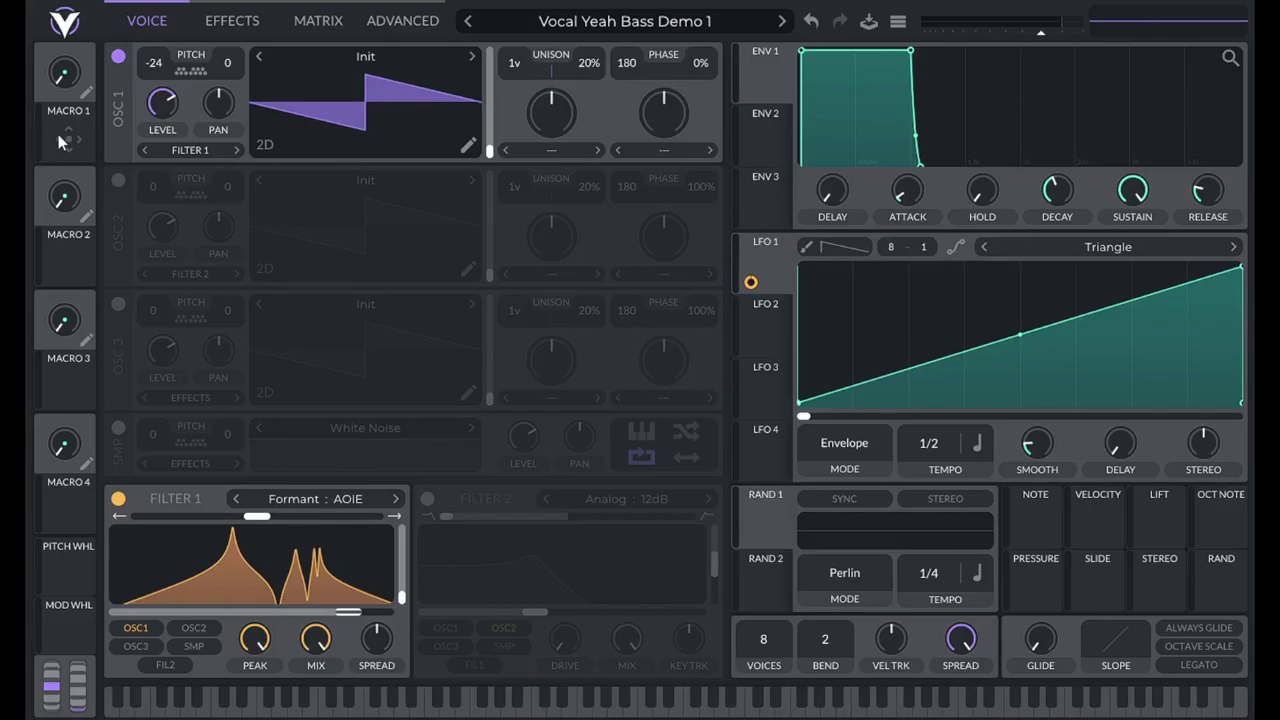
- Assign Macro 1 to Filter 1, set its value to 50, and name it FORMANT
drag(60, 140, 257, 538)
right_click(63, 73)
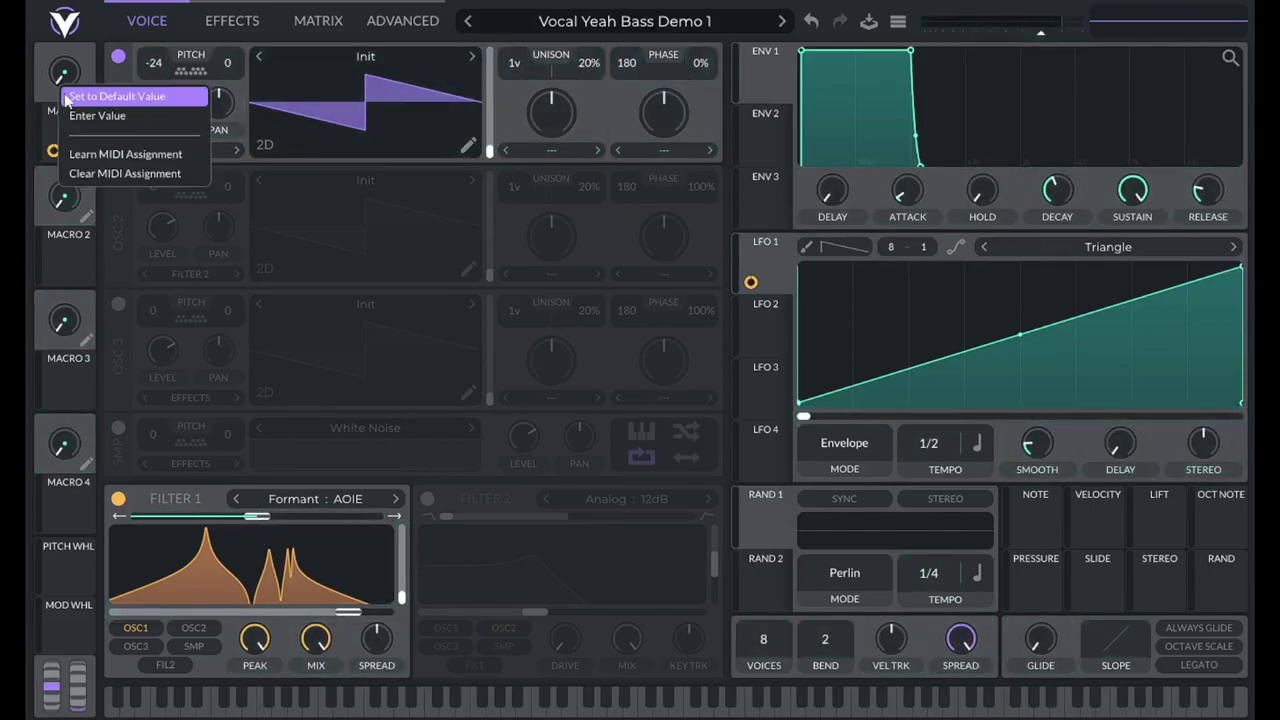
click(80, 114)
text(50)
key(Return)
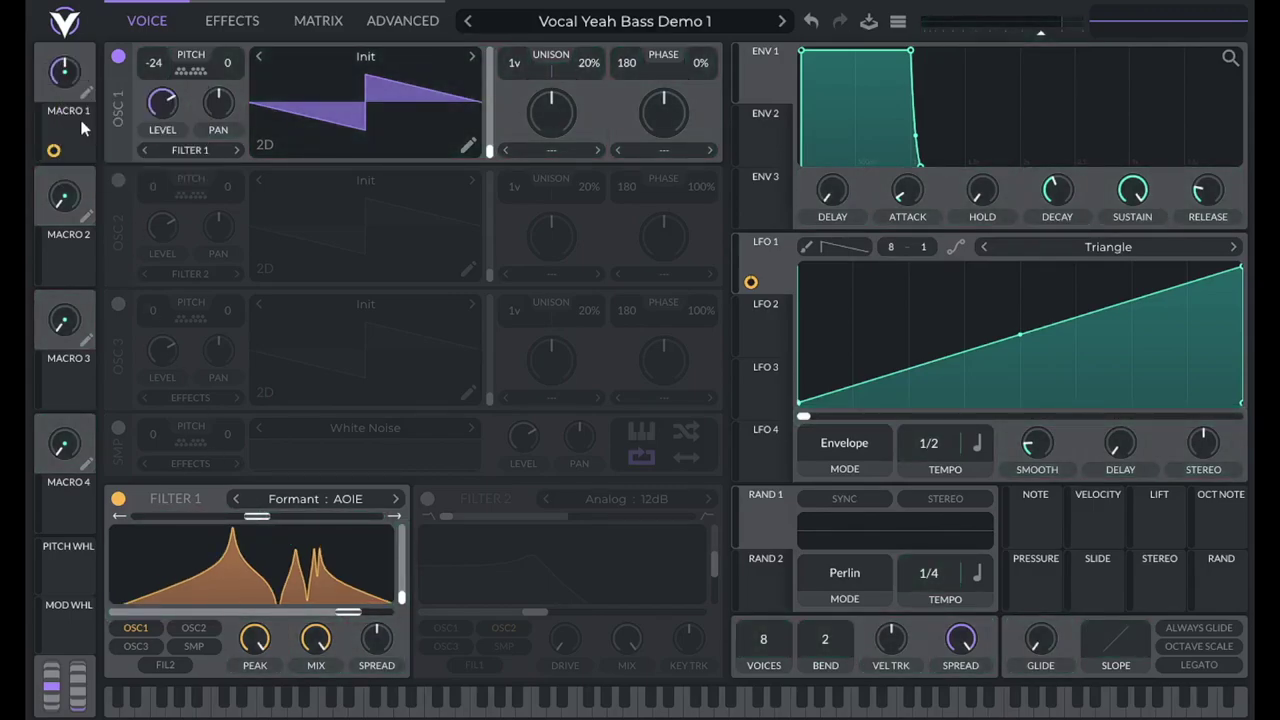
click(88, 100)
text(FORMANT)
key(Return)
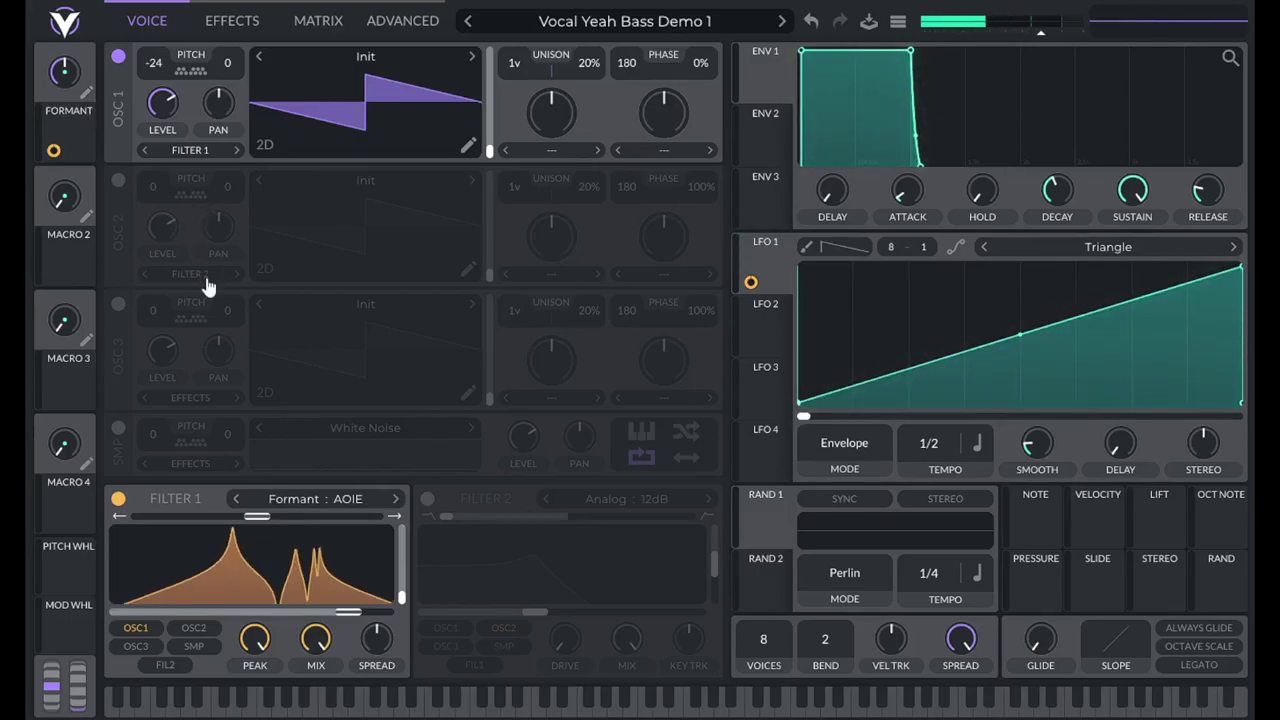
- Assign Macro 2 to Filter 1, turn it to 0.000, and rename it Oh
mouse_move(401, 605)
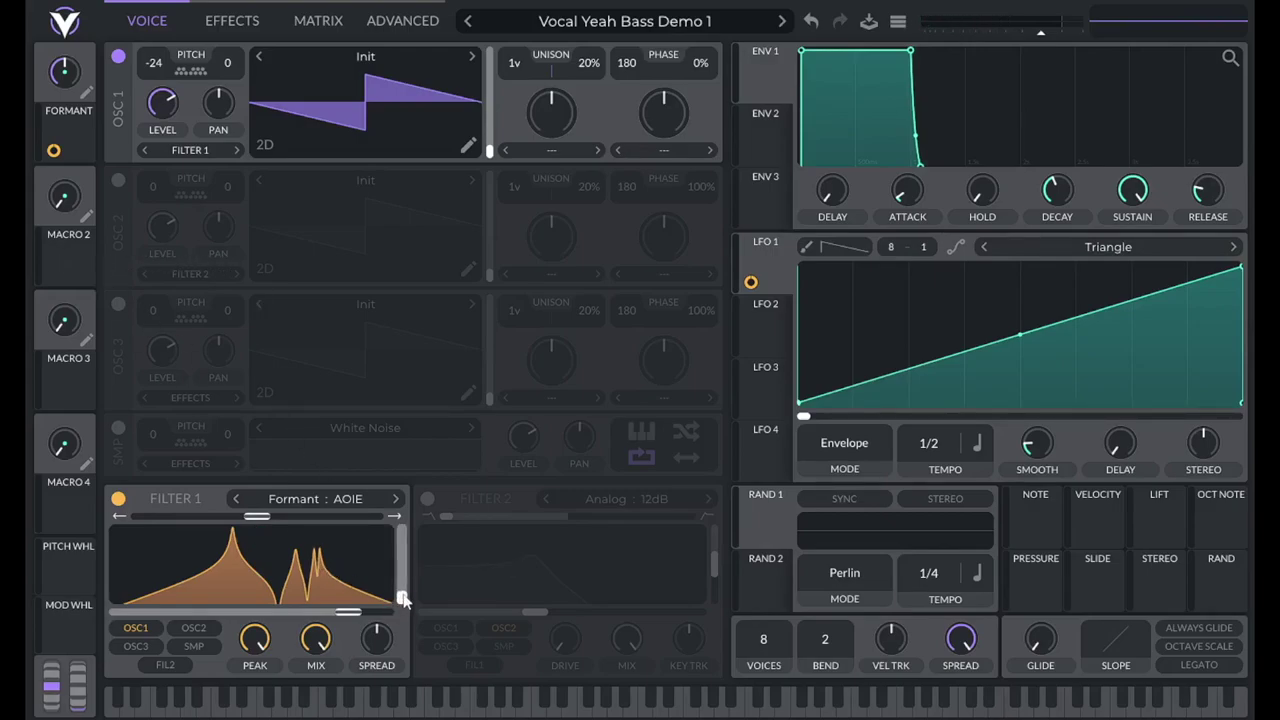
drag(68, 262, 402, 600)
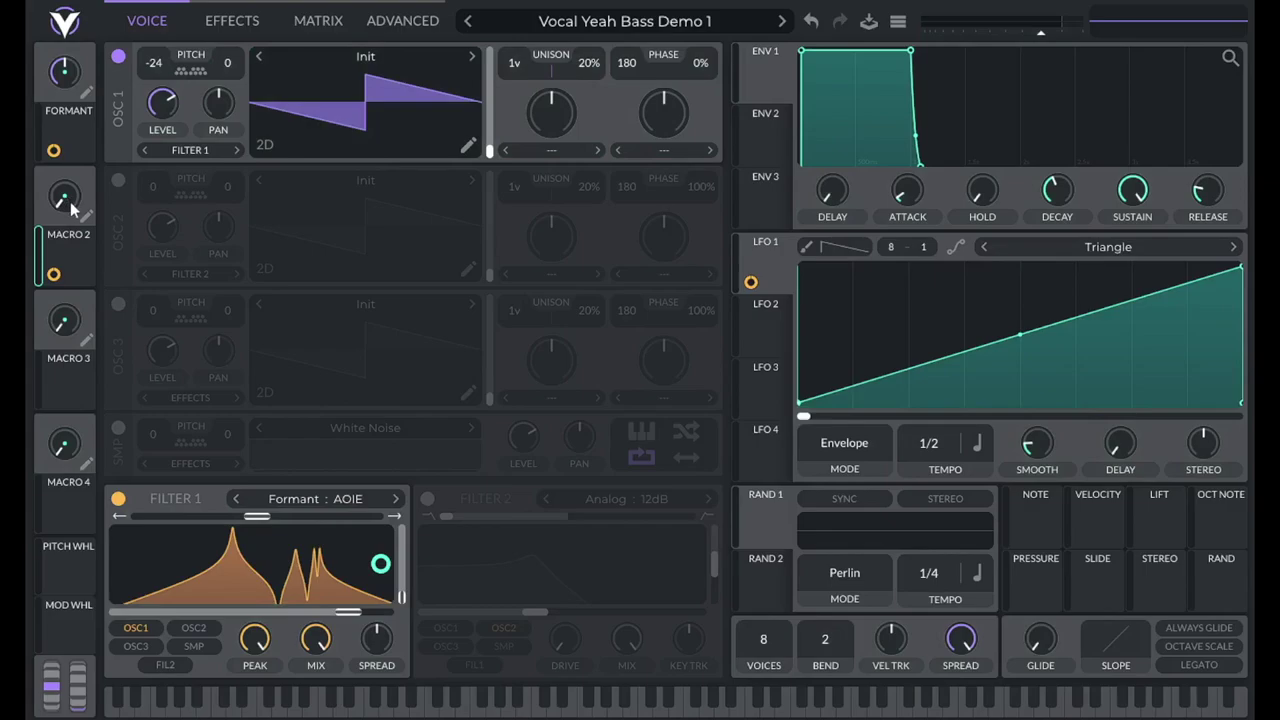
drag(72, 207, 63, 114)
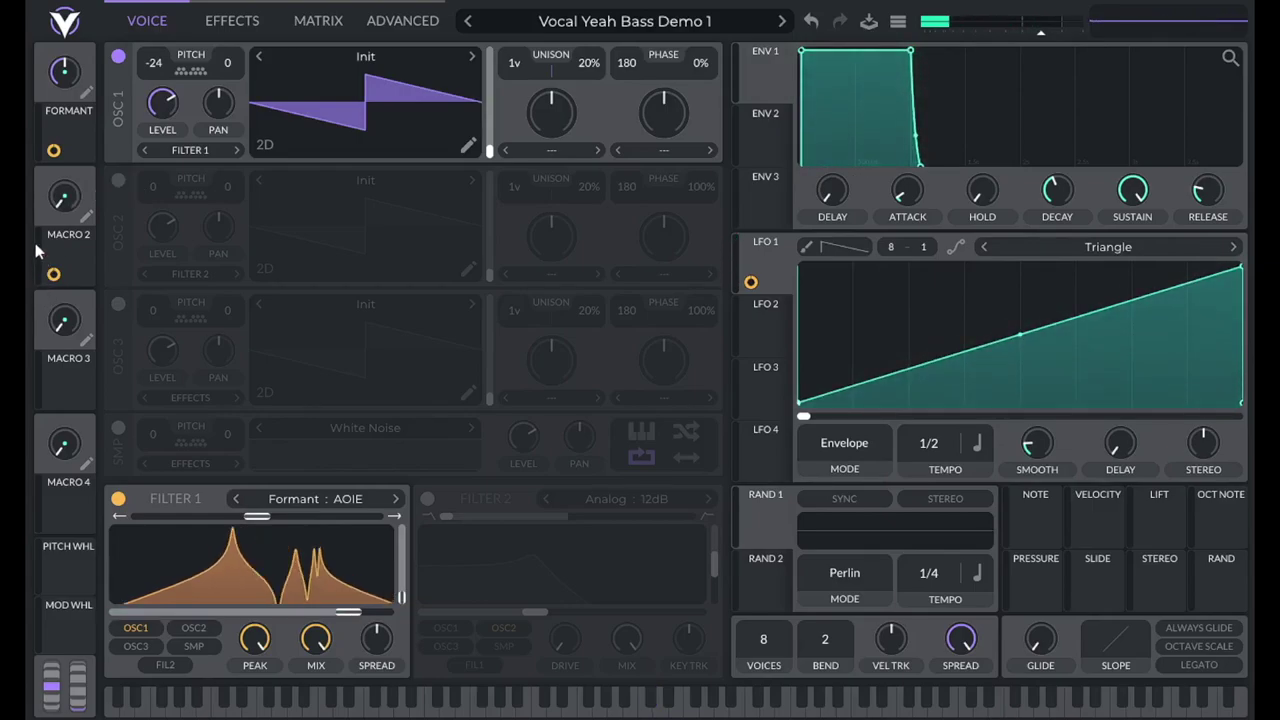
double_click(88, 219)
text(Oh)
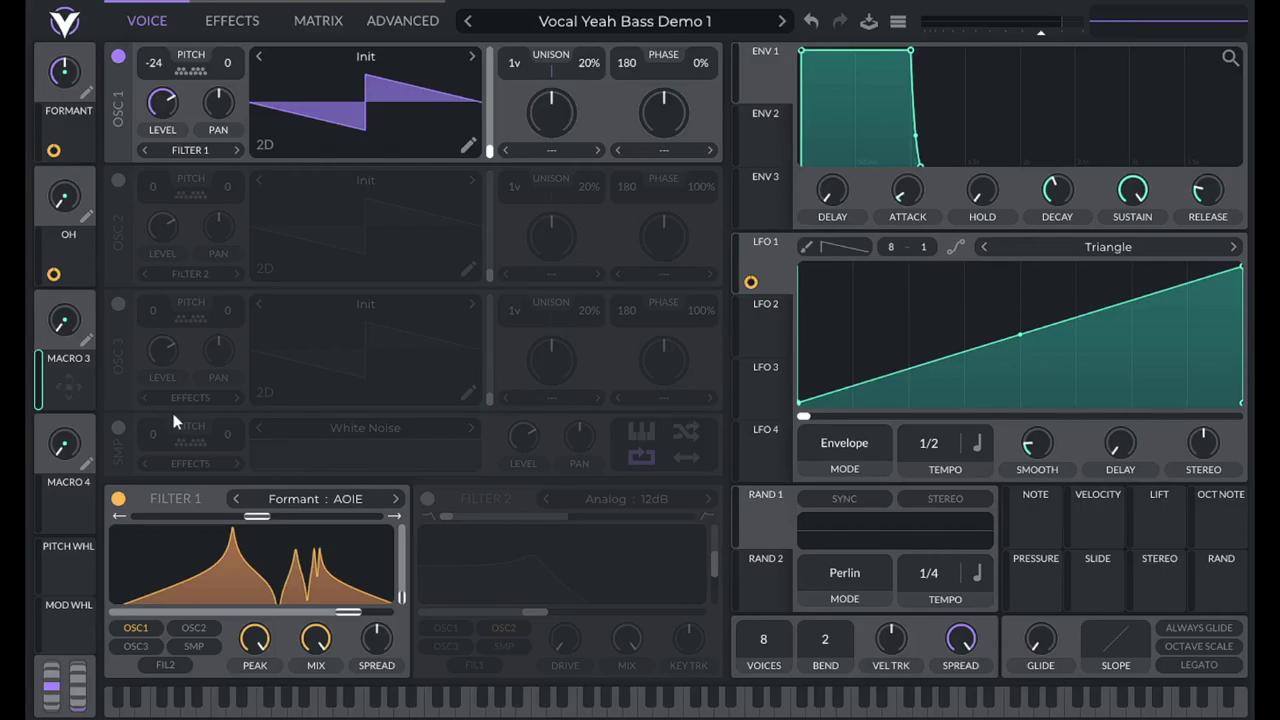
- Reset Filter 1's formant spread and assign Macro 3 to it at value 0.4275
drag(377, 652, 361, 657)
double_click(361, 657)
drag(68, 393, 380, 648)
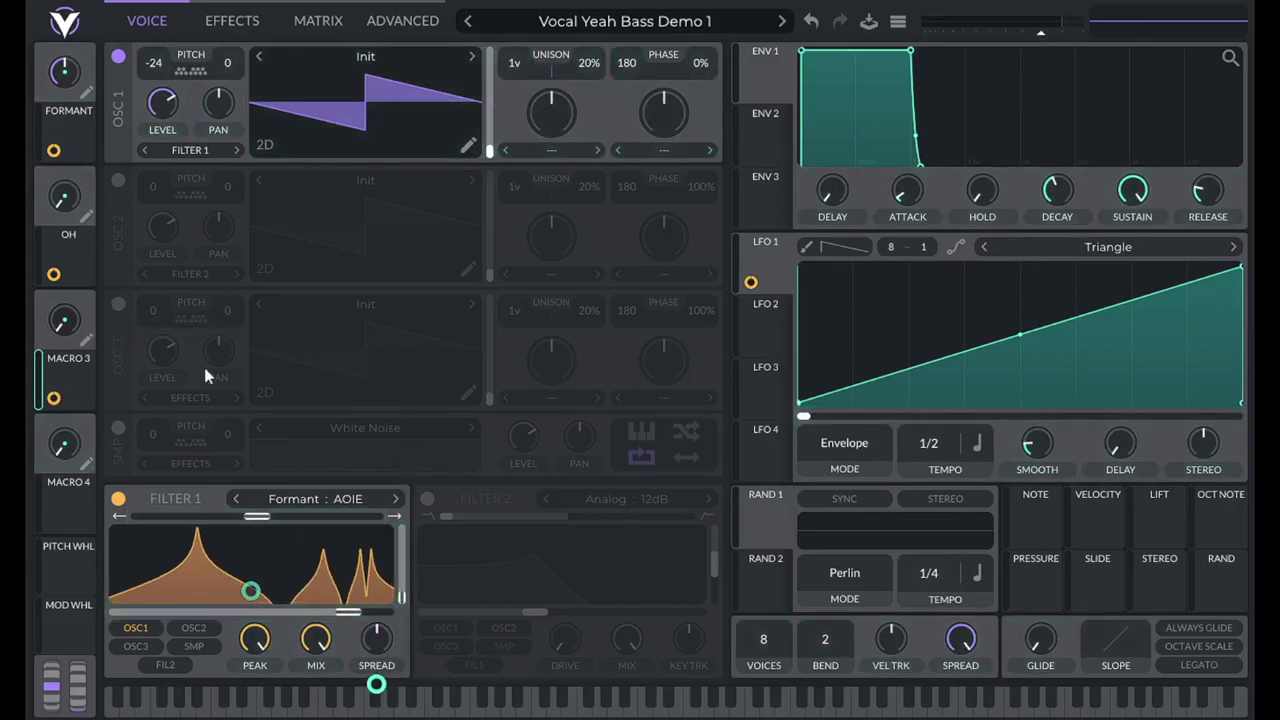
right_click(72, 323)
click(97, 353)
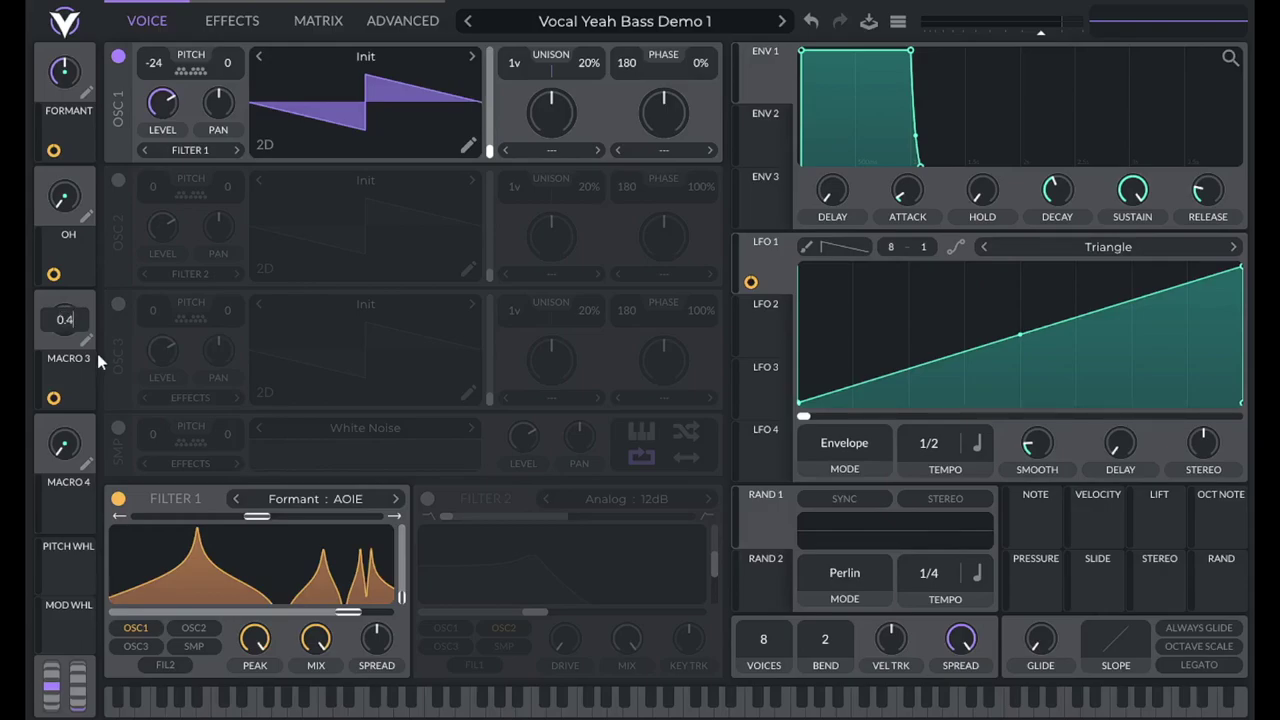
text(0.4275)
key(Return)
- Rename Macro 3 to SPREAD and switch to the Advanced page
click(86, 341)
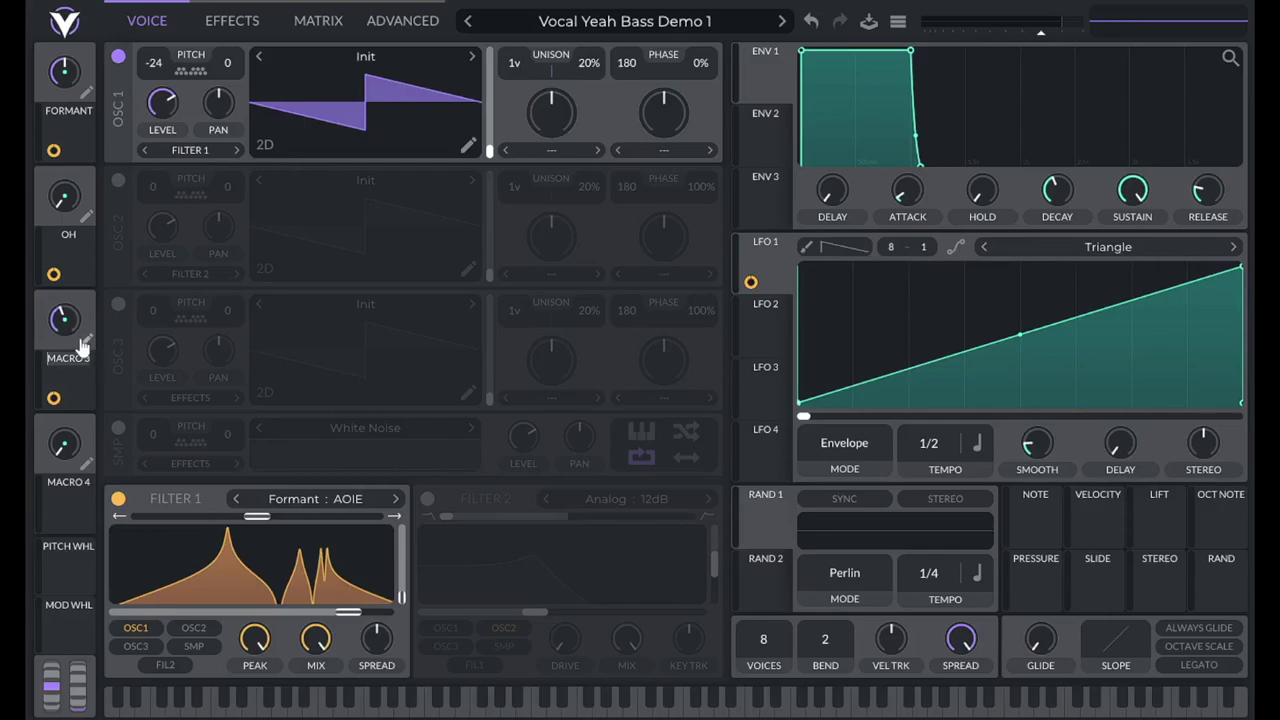
text(spread)
key(Return)
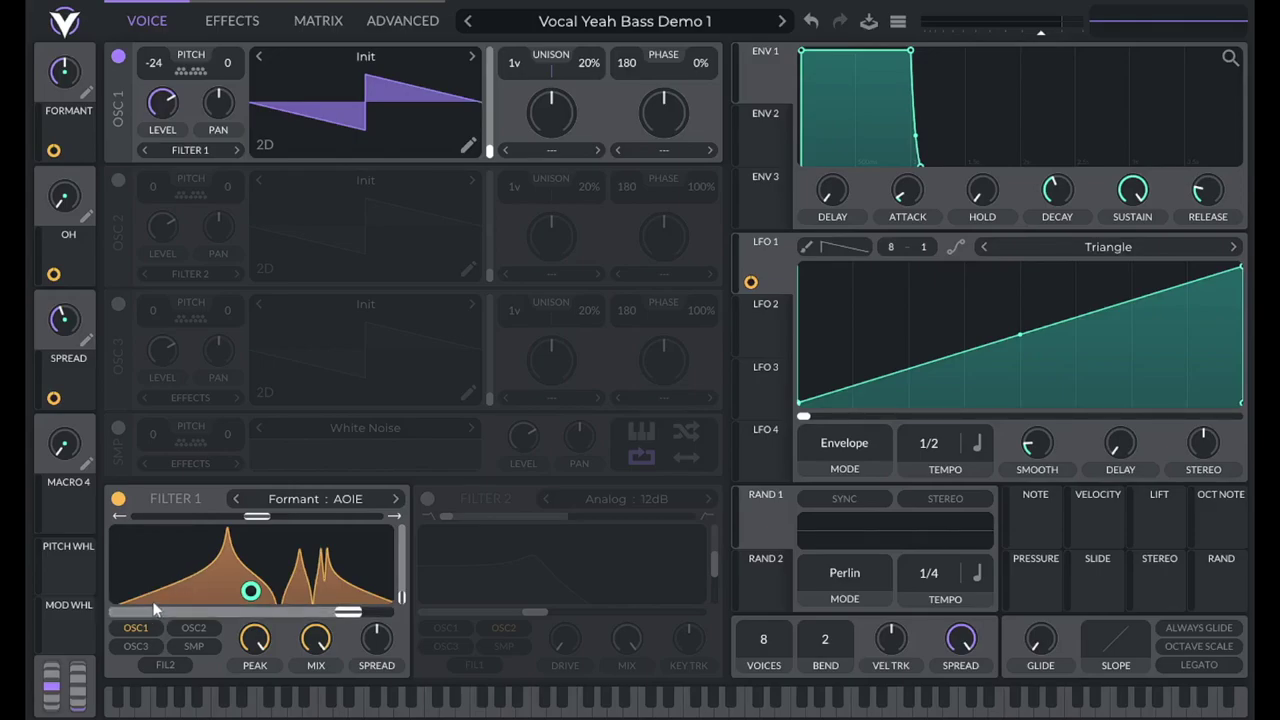
click(408, 28)
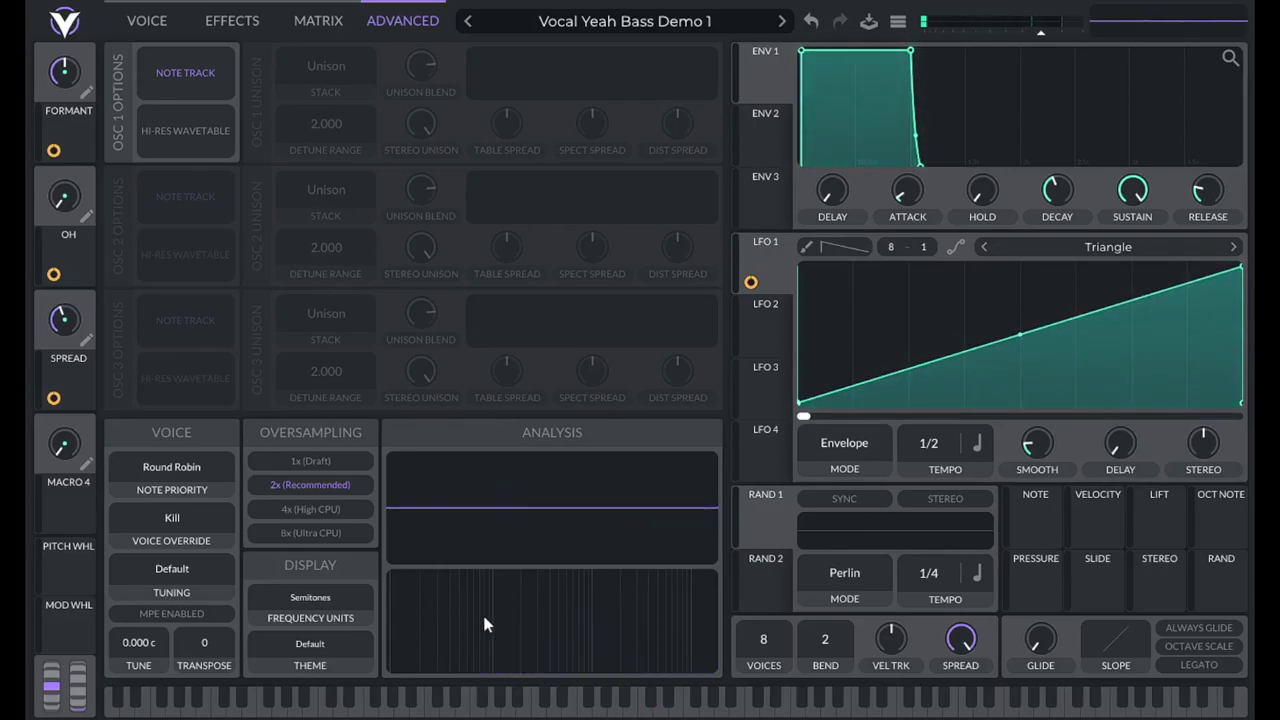
- Enable OSC 2 with 0% phase randomization and a Spectral Filter warp, morph lowered to about 17%
click(159, 24)
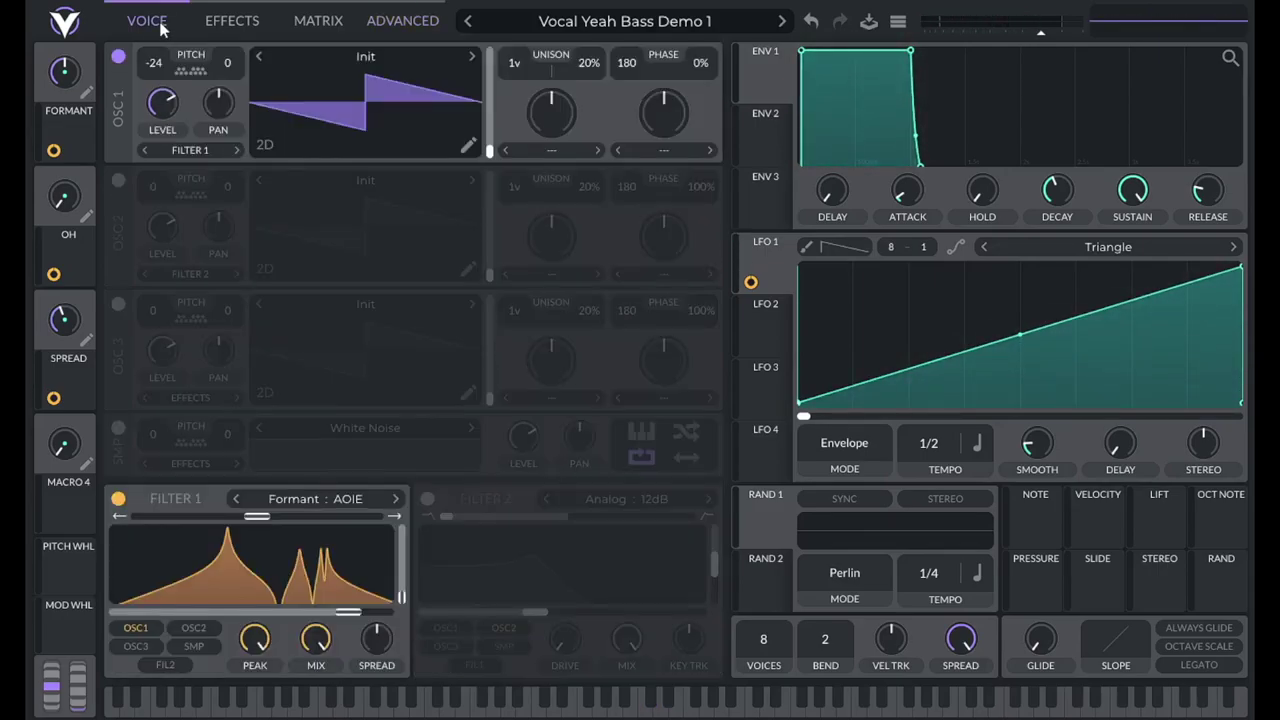
click(118, 181)
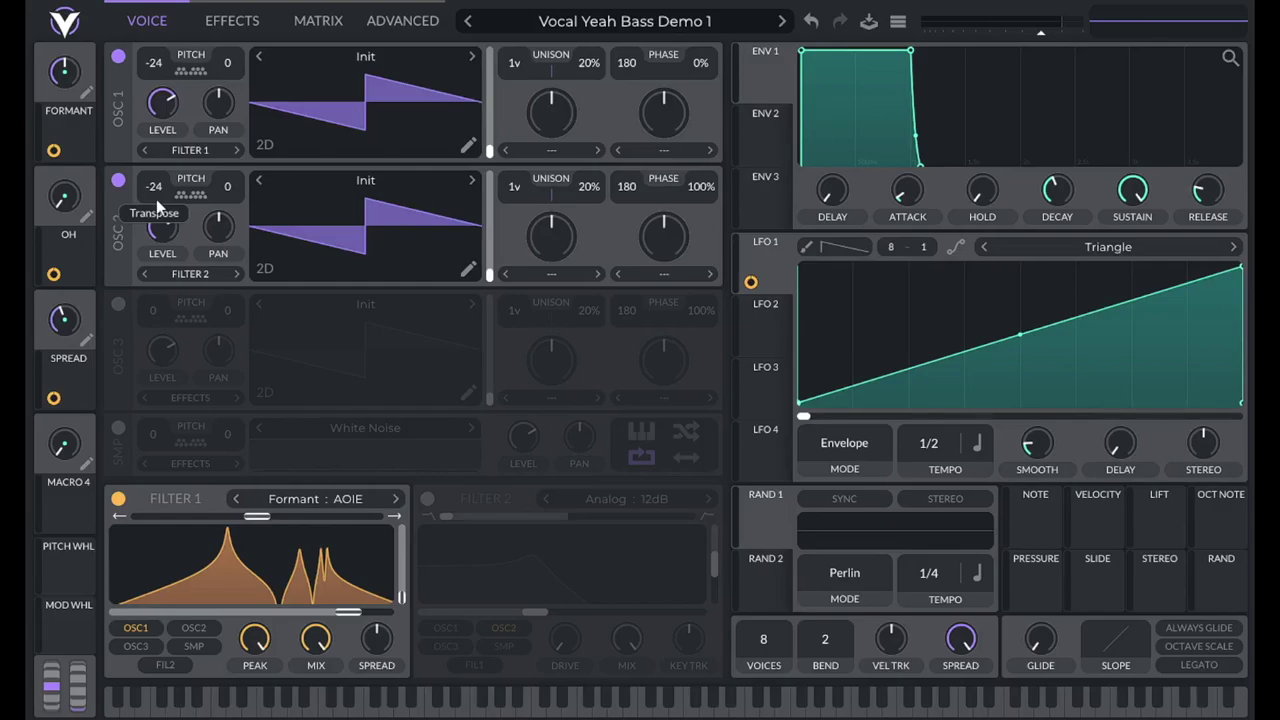
drag(700, 186, 731, 487)
click(551, 276)
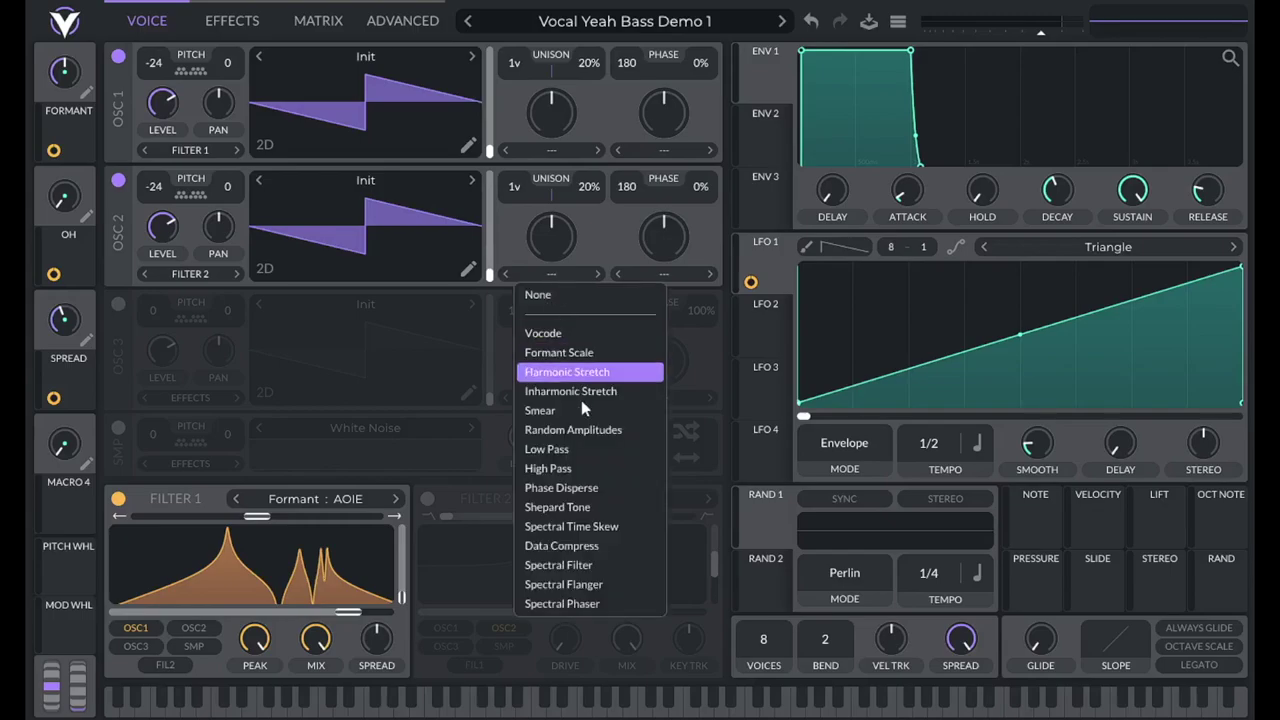
click(579, 568)
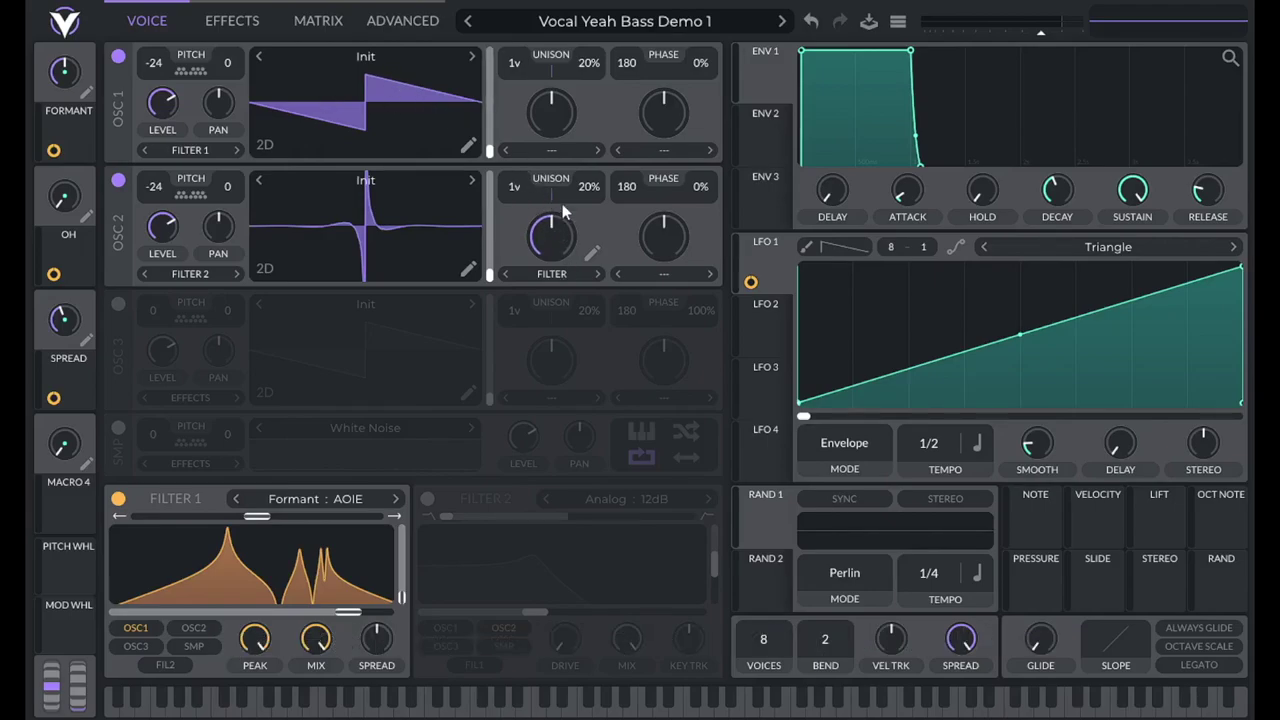
drag(556, 237, 541, 298)
click(591, 254)
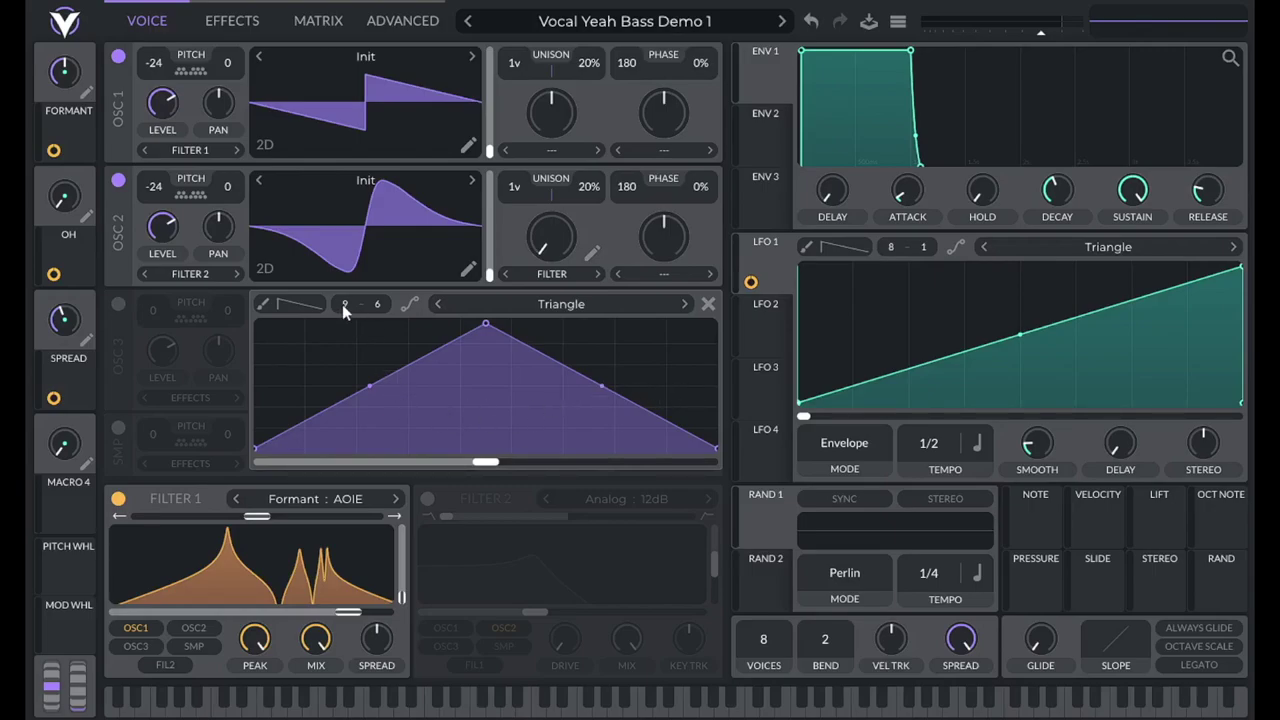
- Add a point on the spectral curve's falling edge, drop it to a flat tail, and curve the slope
double_click(643, 411)
drag(643, 411, 611, 458)
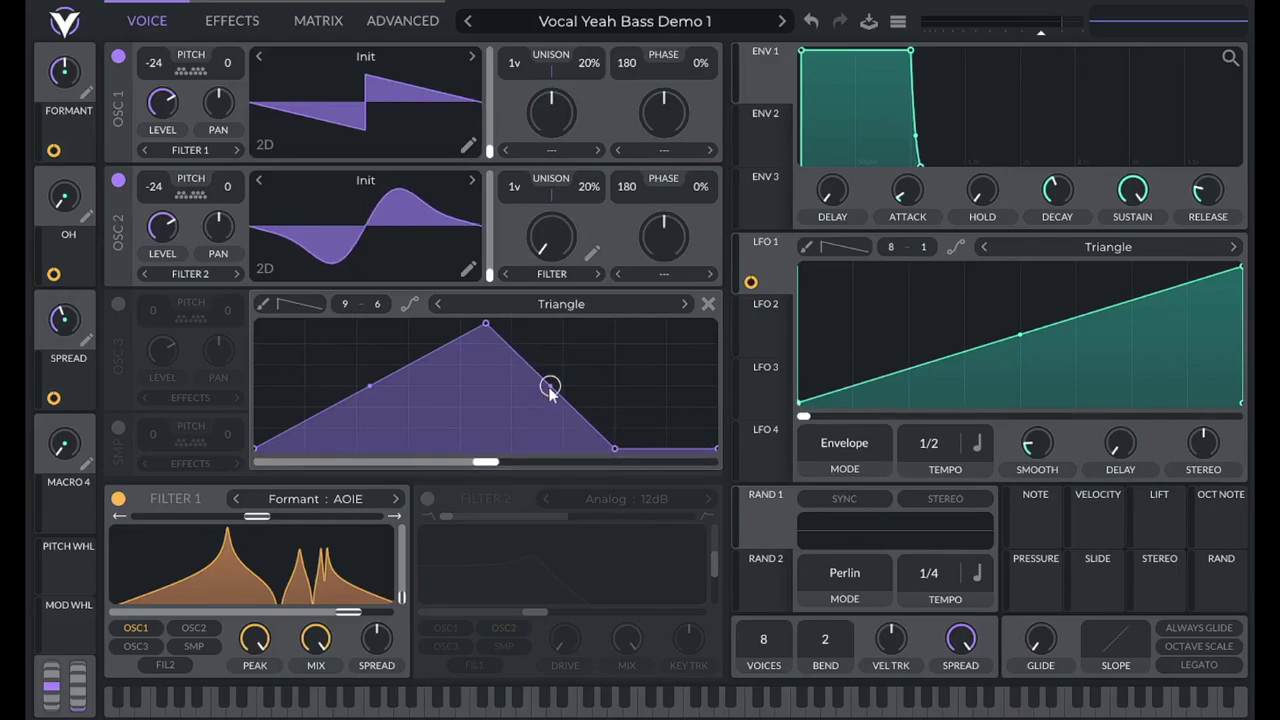
drag(550, 386, 541, 438)
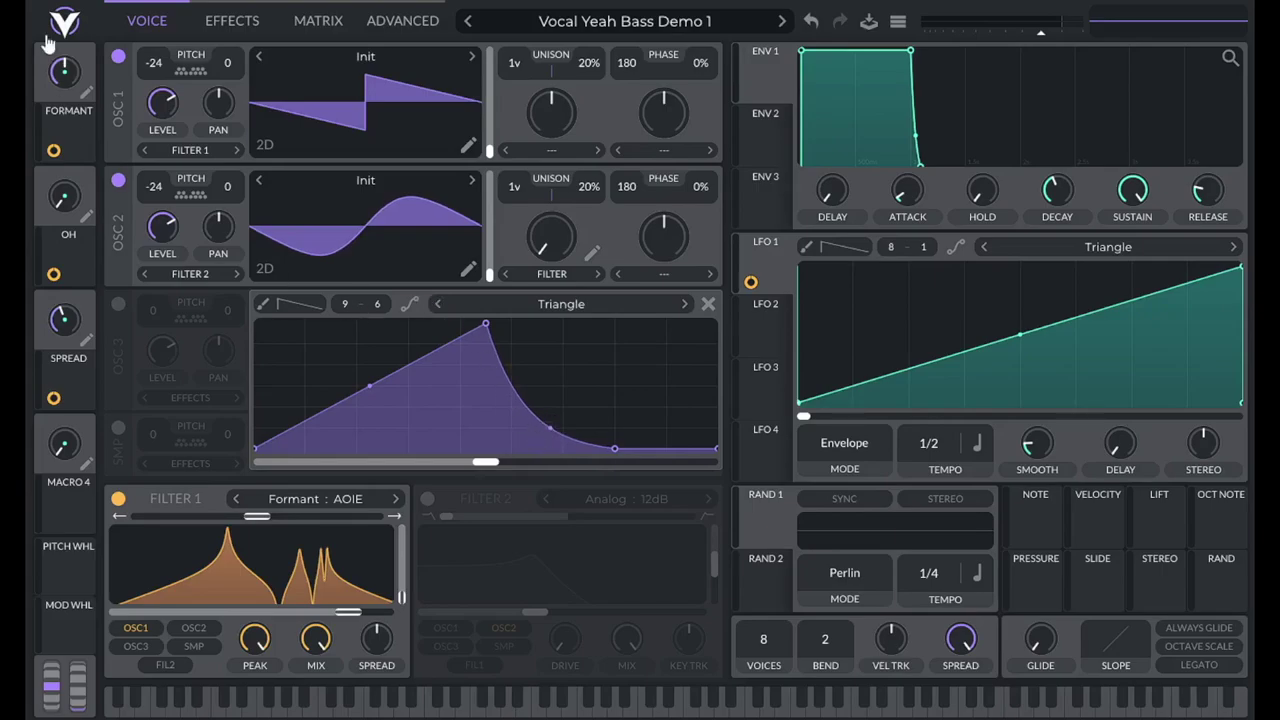
- Mute OSC 1 to hear oscillator 2 alone, then re-enable OSC 1 on the Voice page
click(118, 56)
click(405, 22)
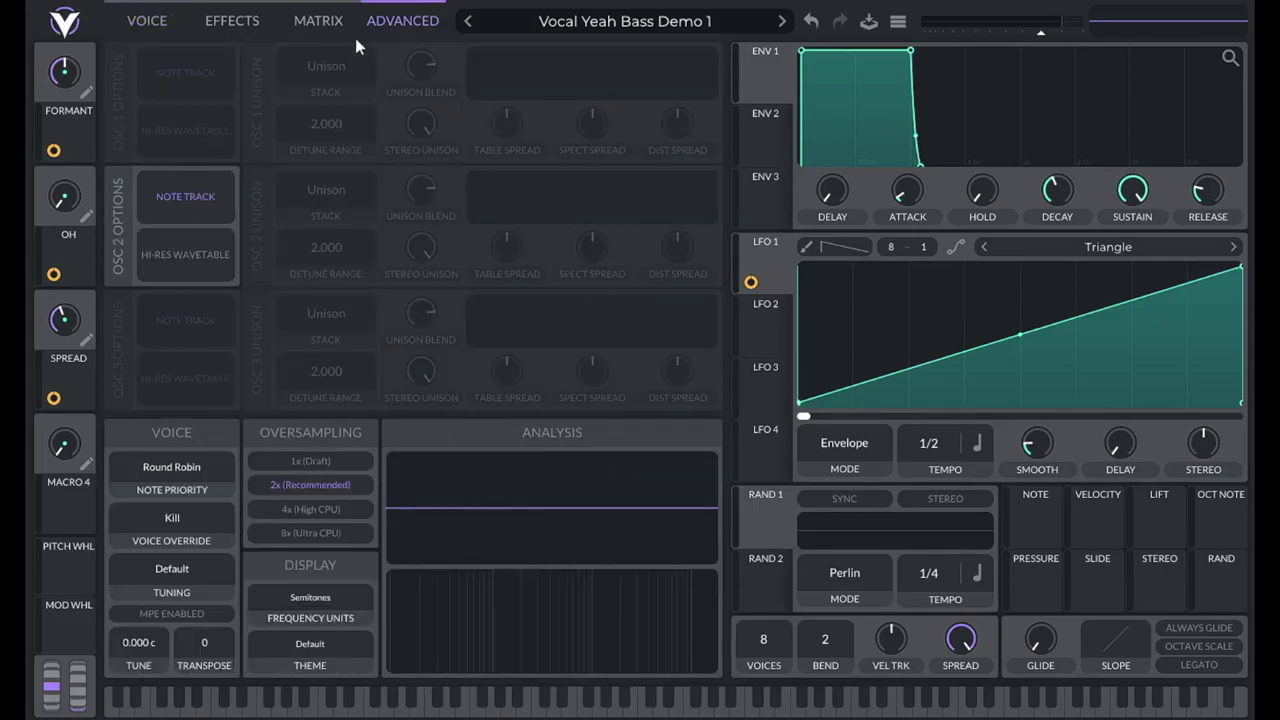
key(w)
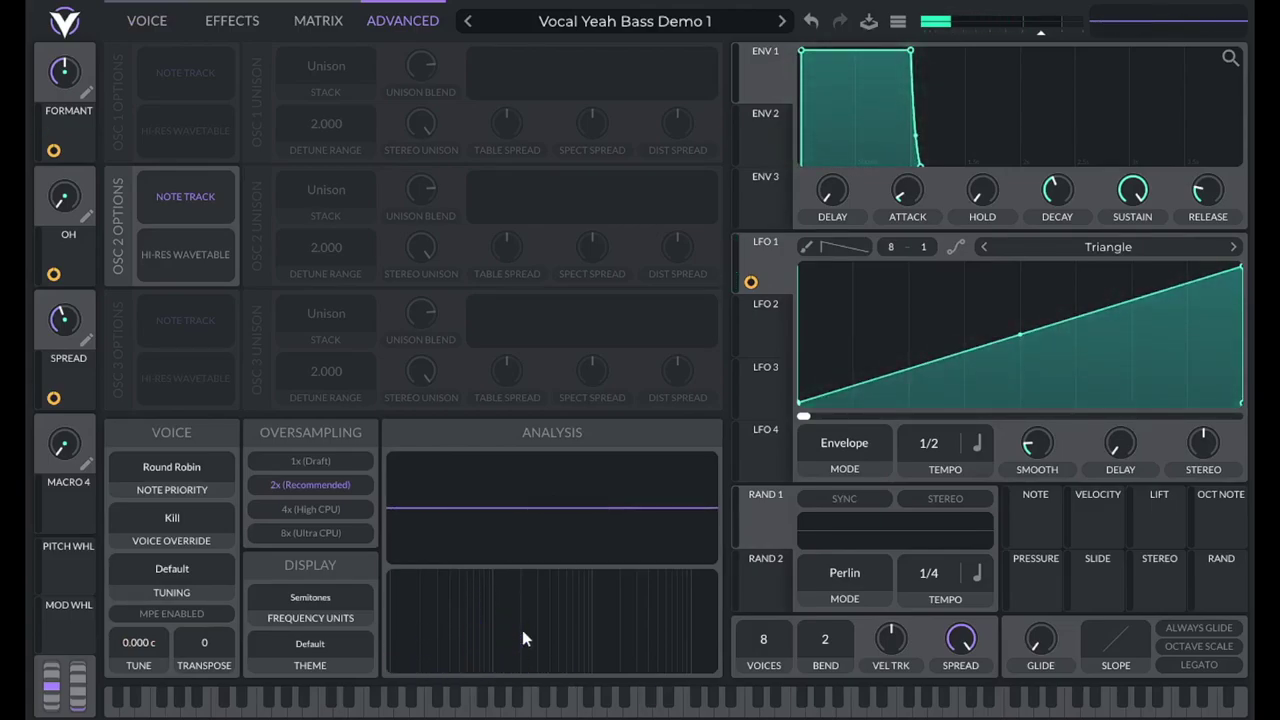
click(148, 18)
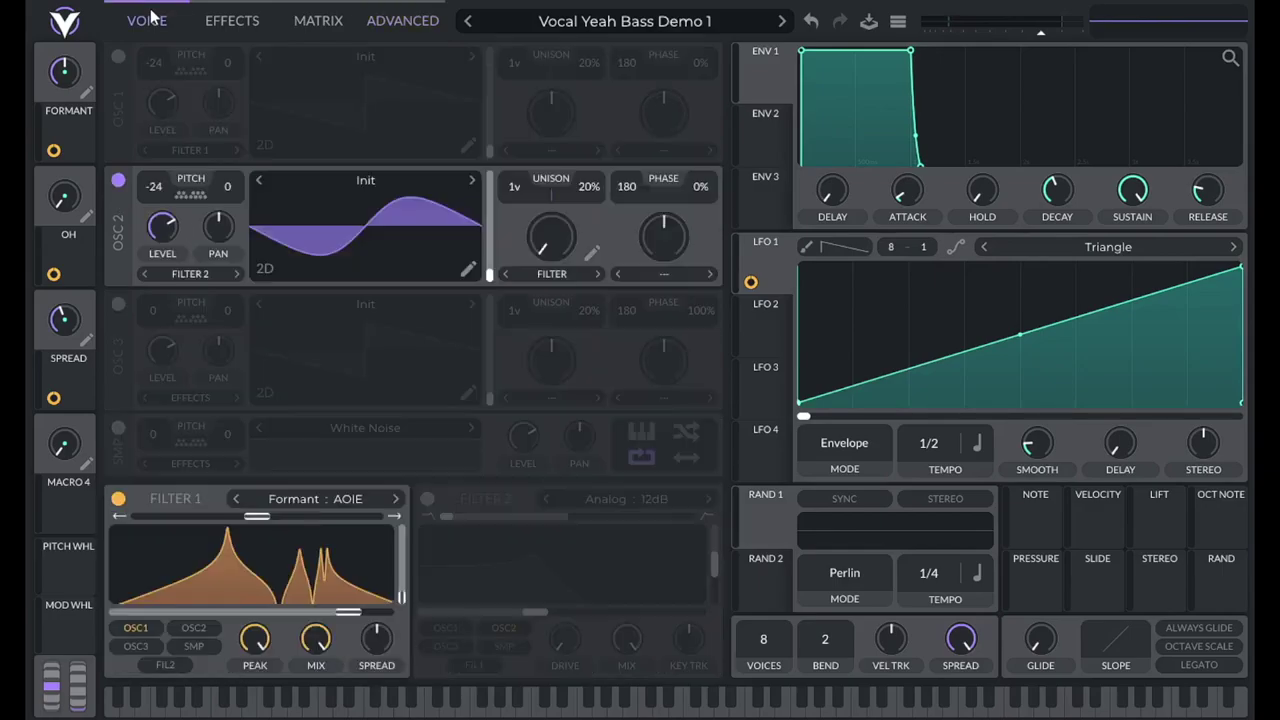
click(118, 56)
click(380, 21)
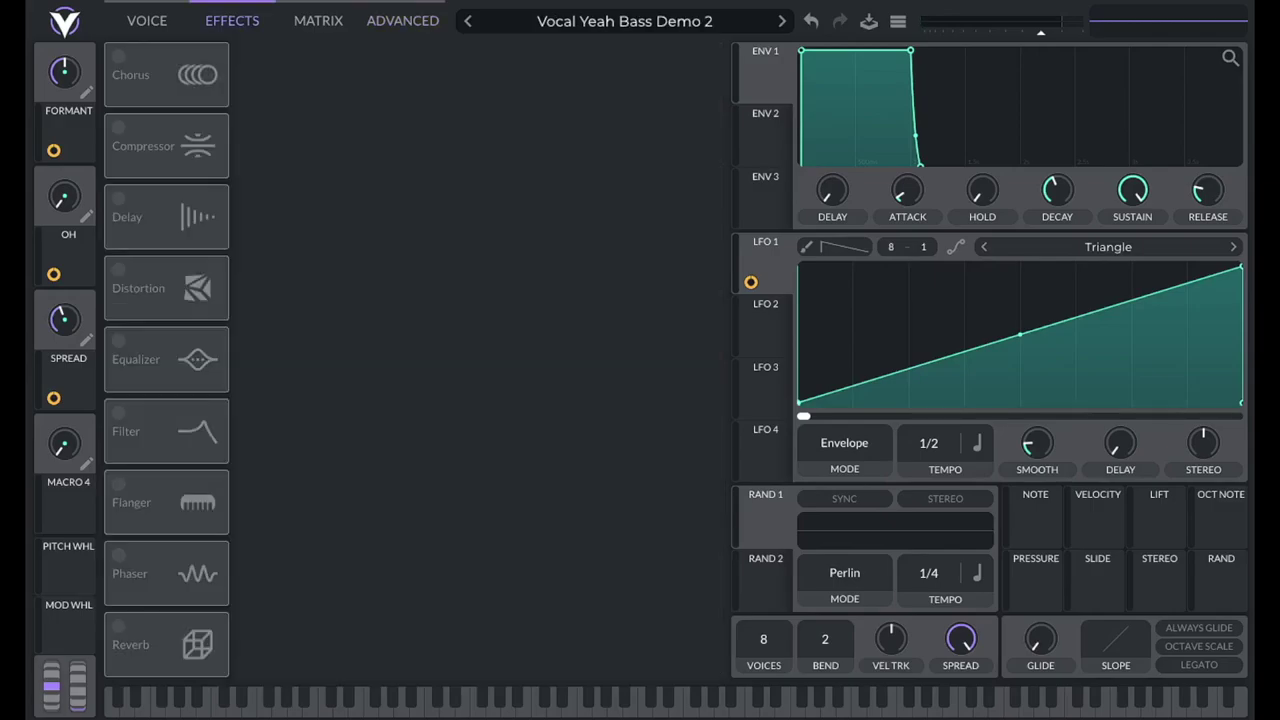
click(158, 22)
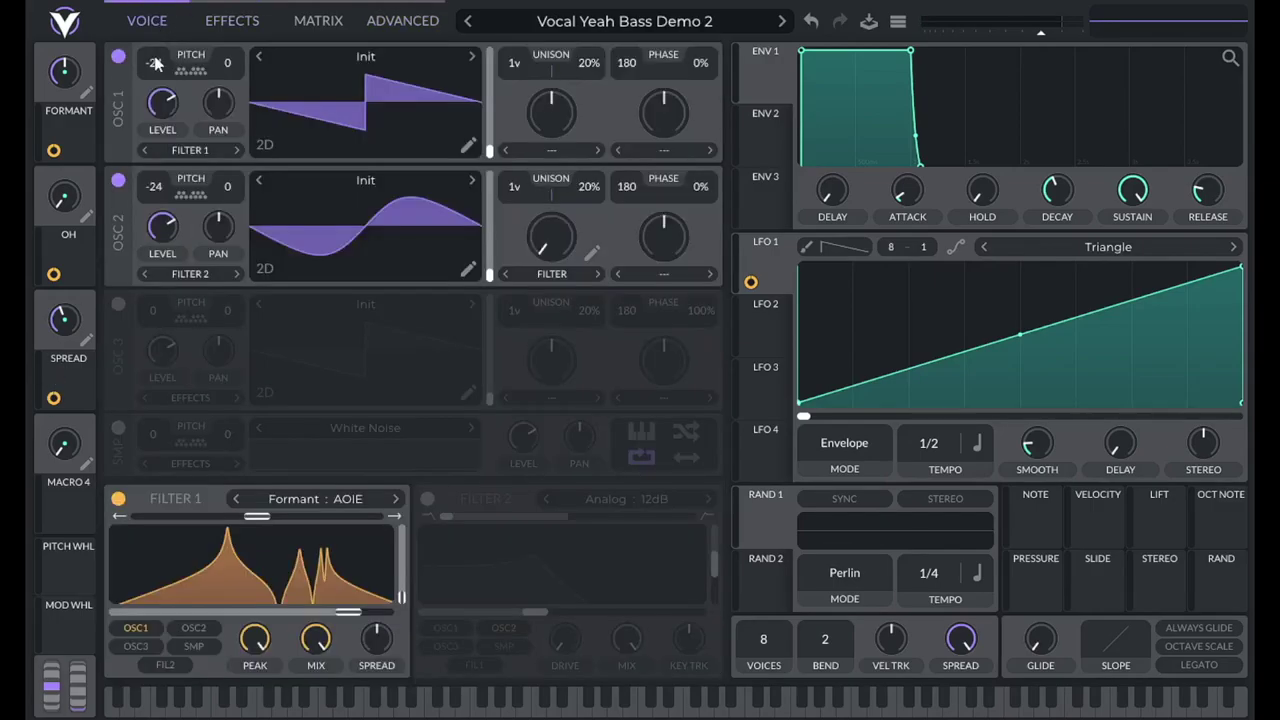
- Zero oscillator 2's level, assign Macro 4 to it, and rename the macro SUB
drag(168, 224, 118, 418)
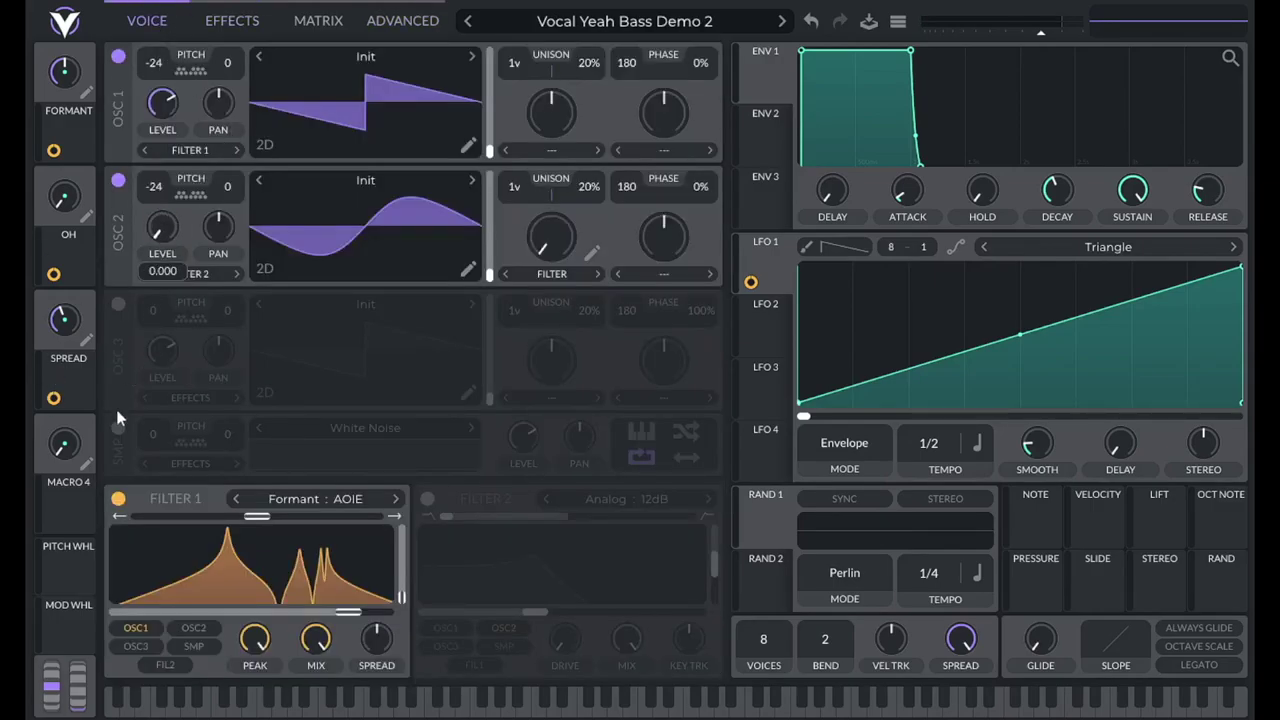
drag(55, 518, 162, 228)
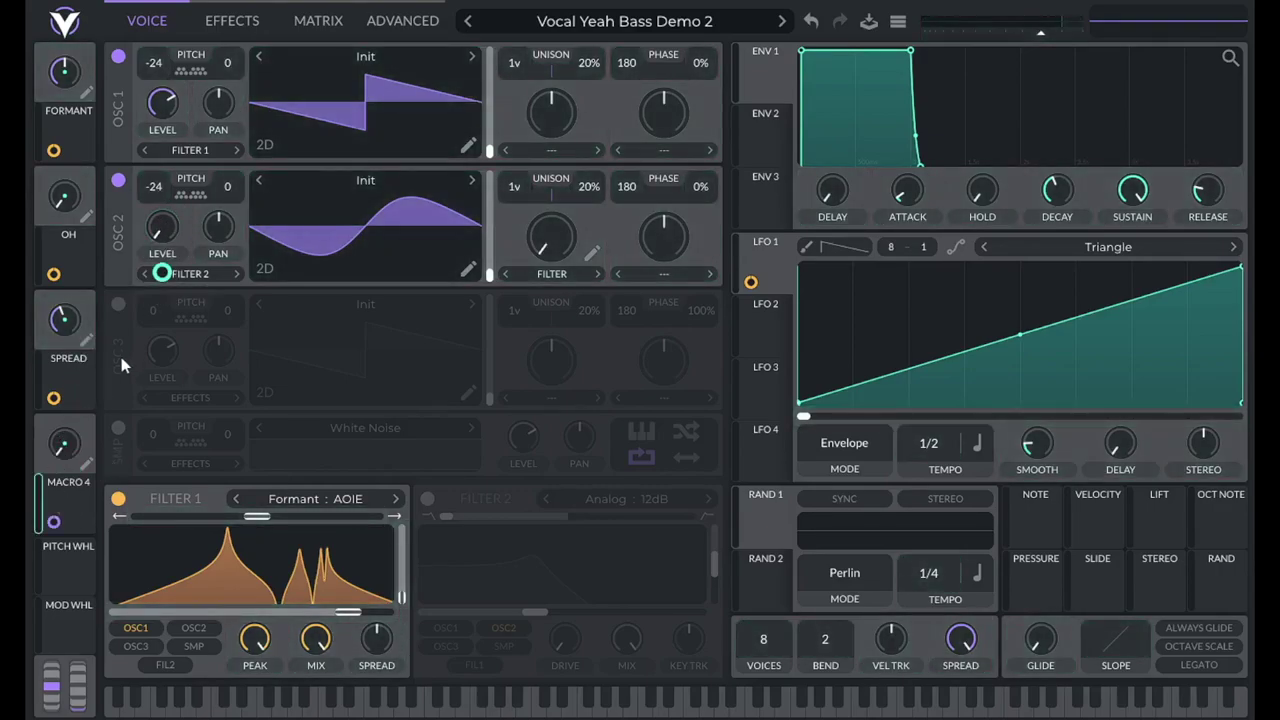
click(87, 463)
text(SUB)
- Set the SUB macro's value to 0.8
right_click(64, 444)
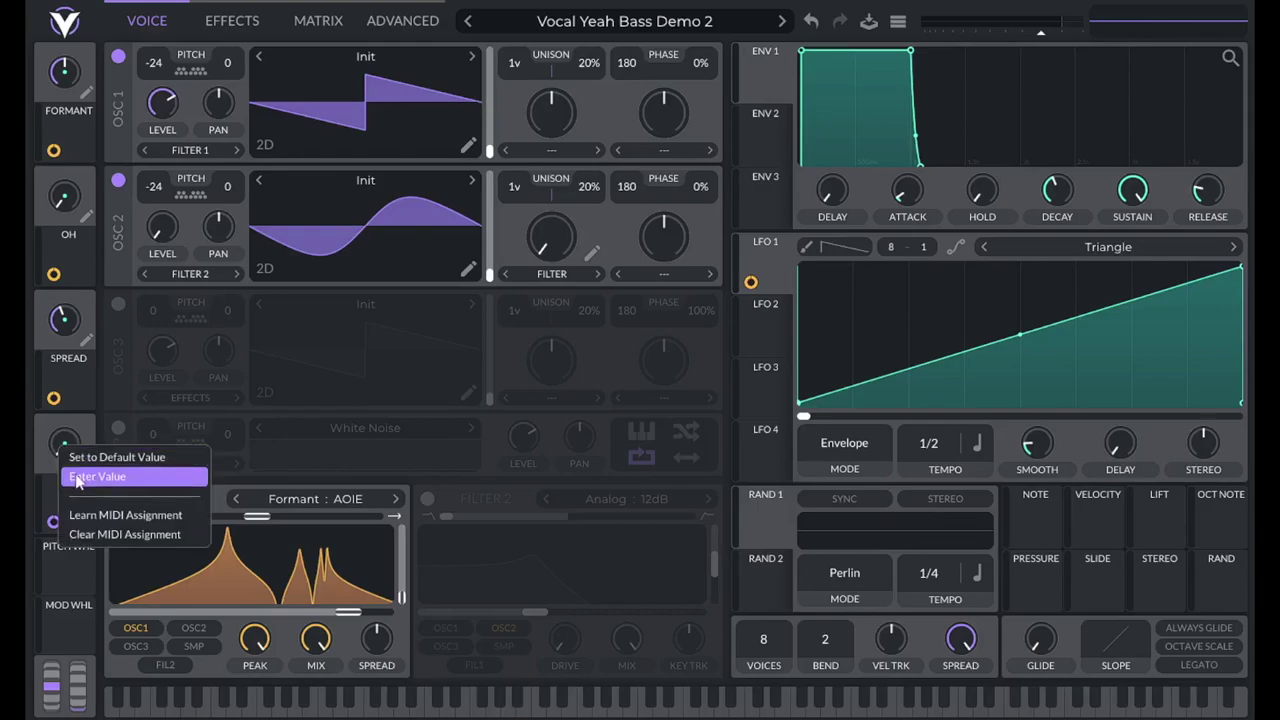
click(76, 475)
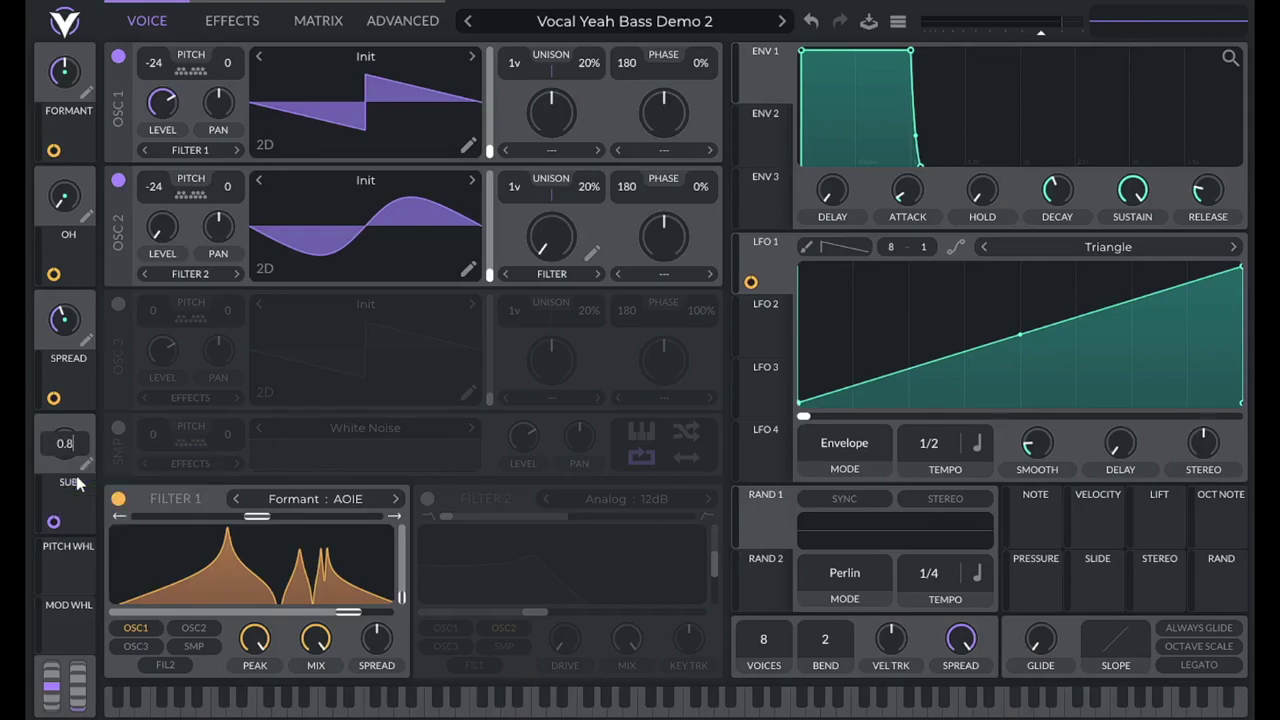
text(.8)
key(Return)
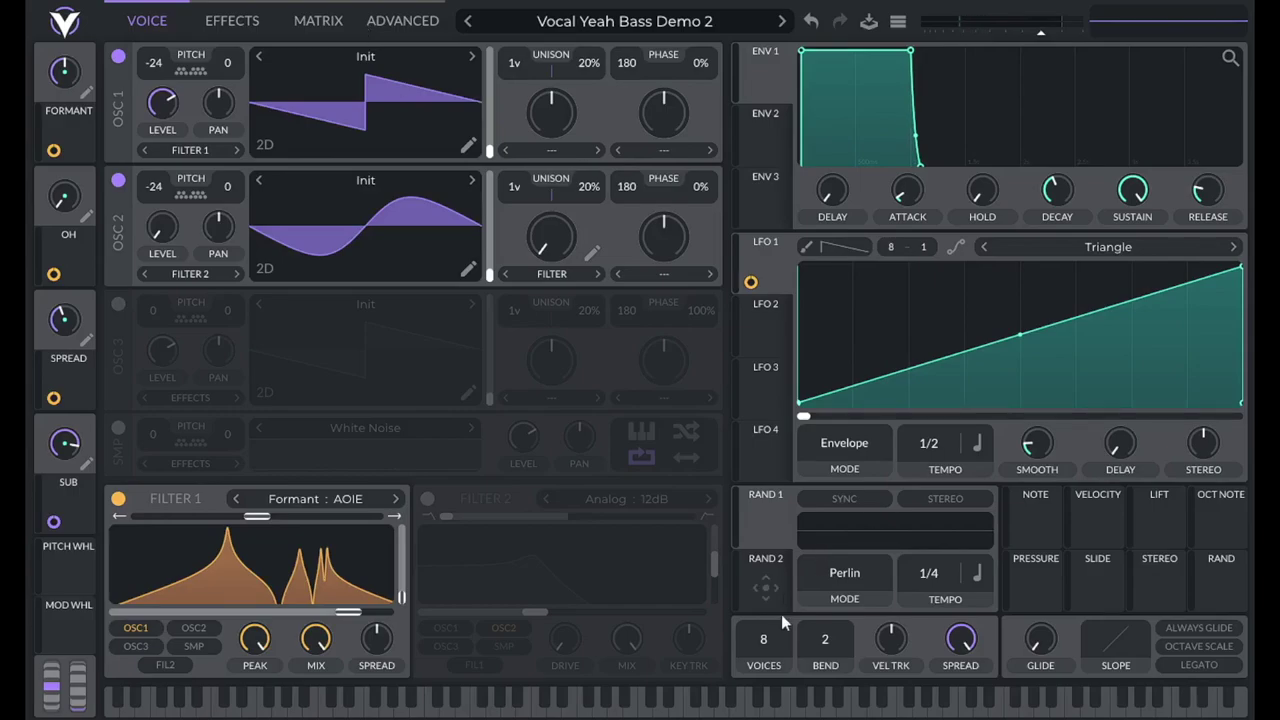
- Set voices to 1, enable legato, and set glide time to 0.1
drag(765, 642, 768, 710)
click(1180, 666)
right_click(1036, 652)
click(1052, 672)
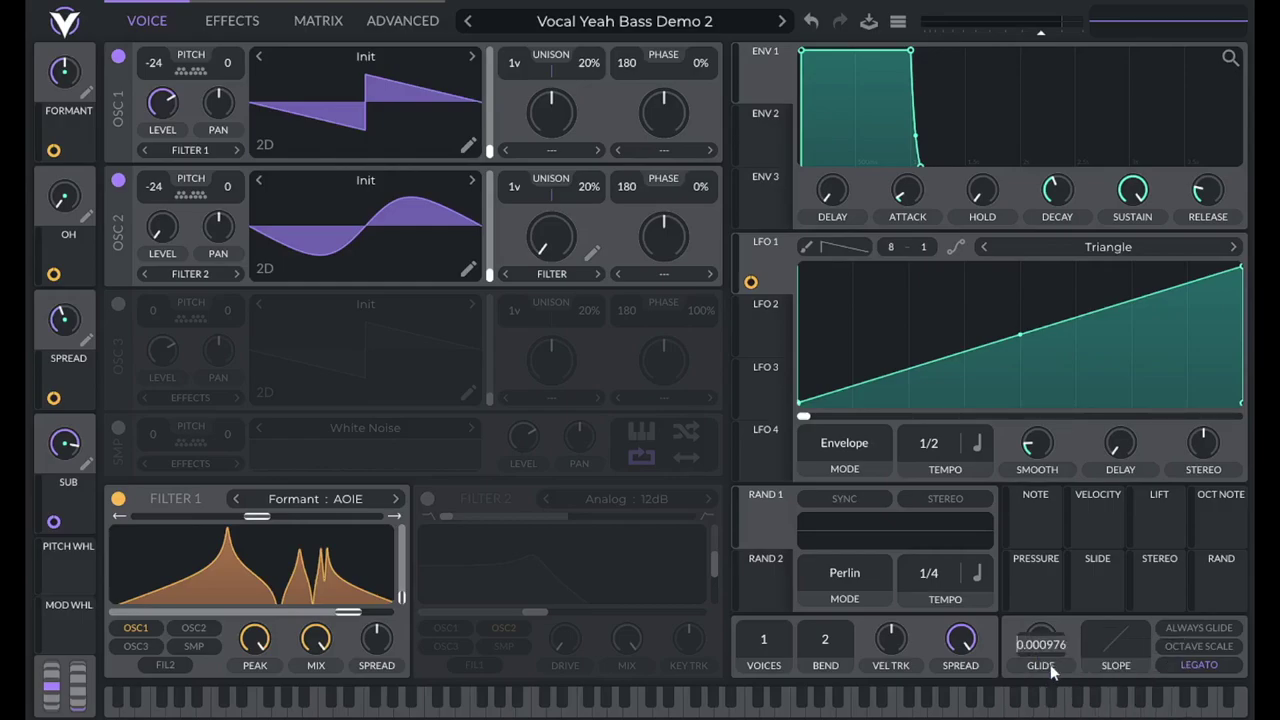
text(0.1)
key(Return)
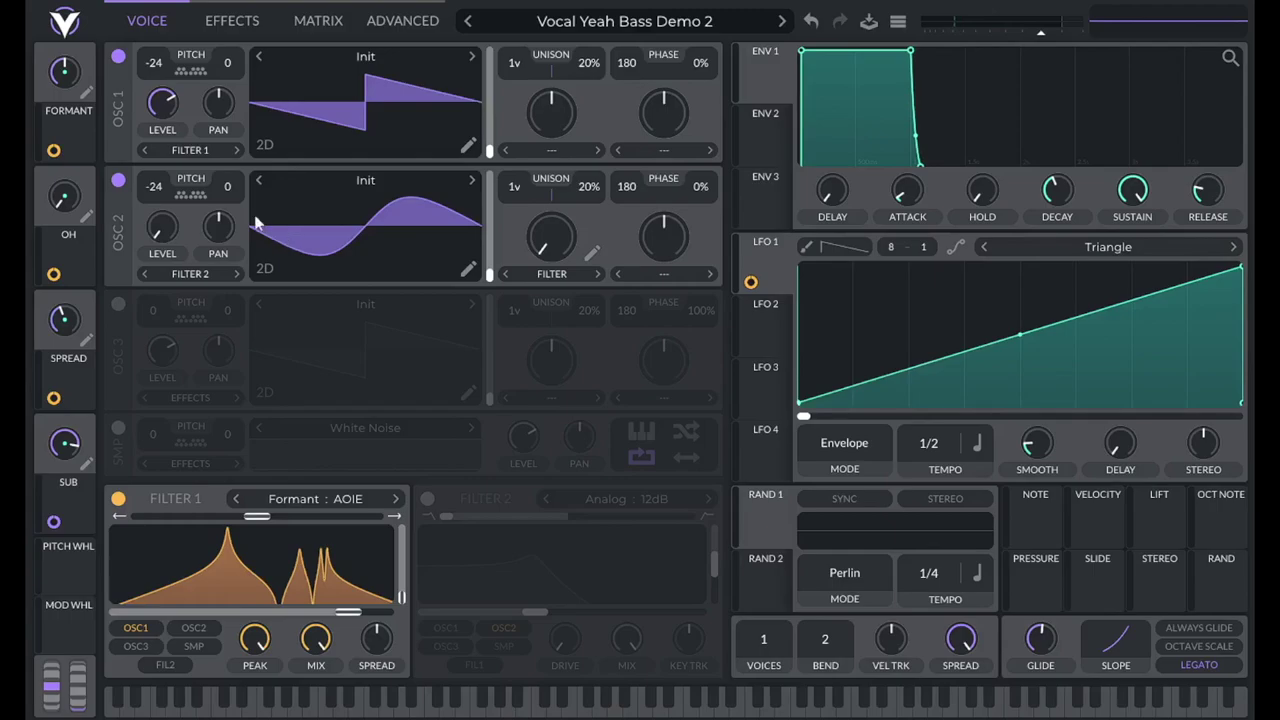
- Enable the multiband compressor and enter a lower mix value
click(245, 20)
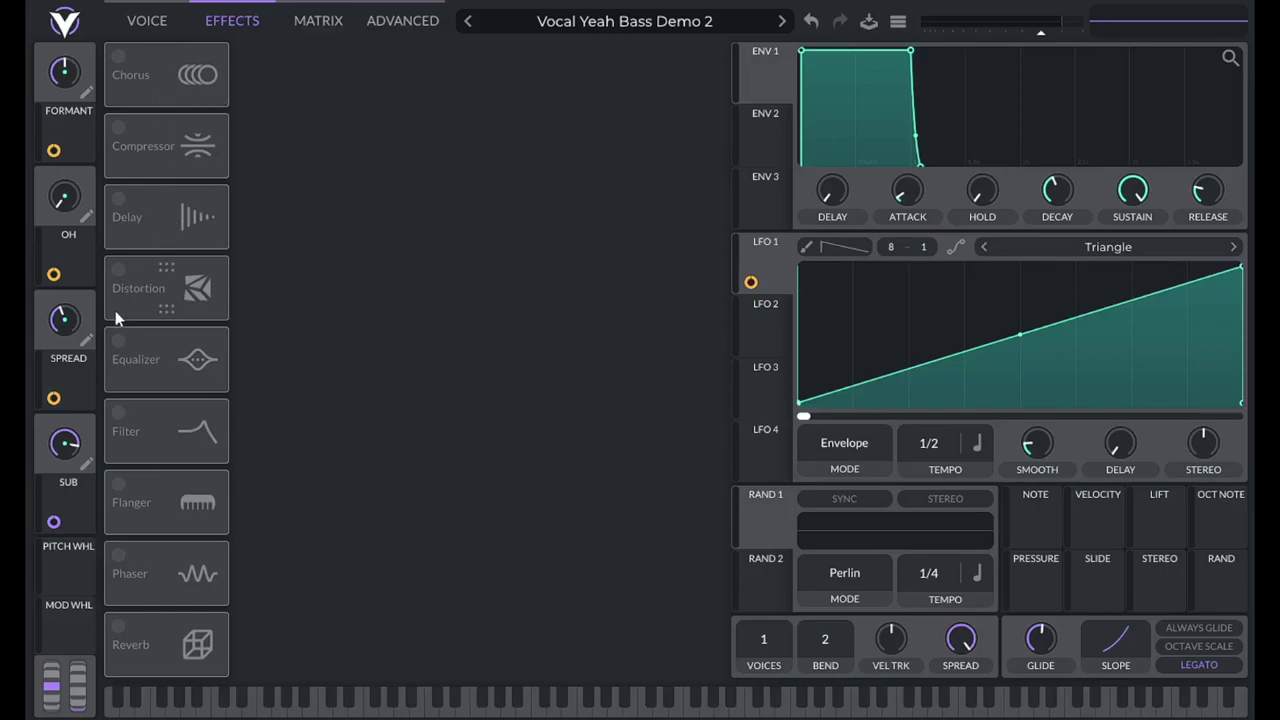
click(119, 129)
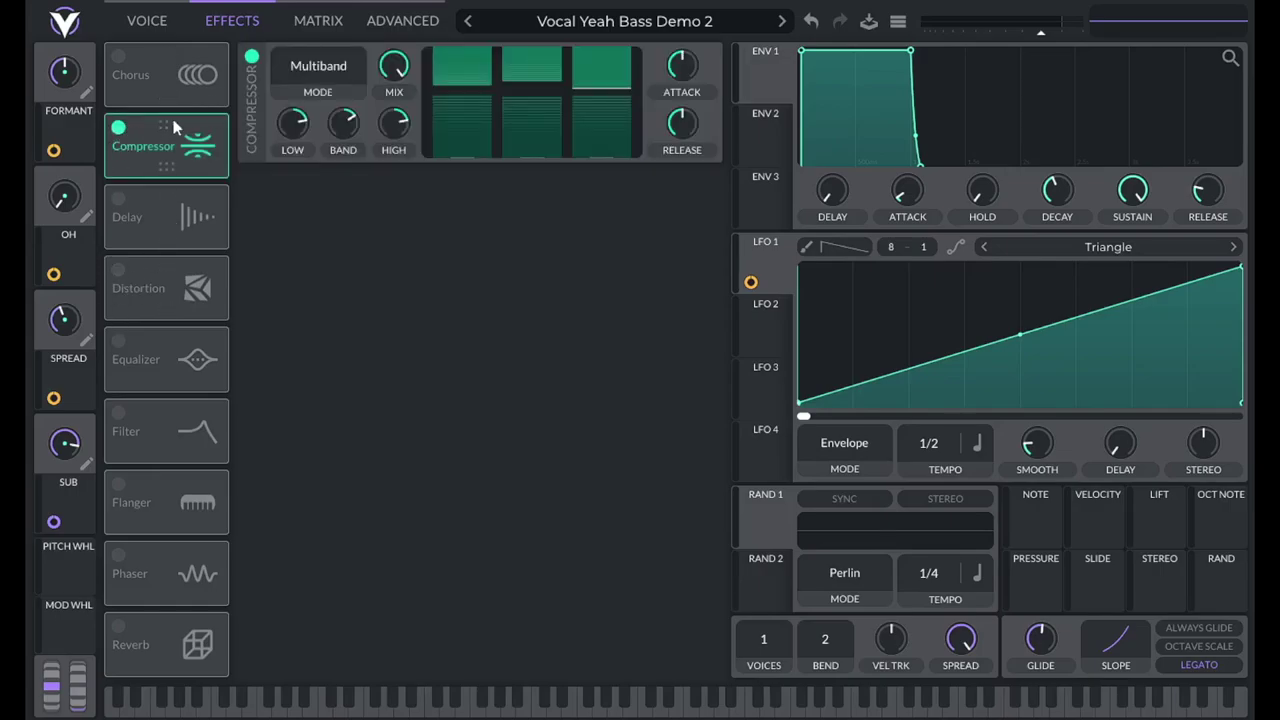
right_click(396, 66)
click(406, 93)
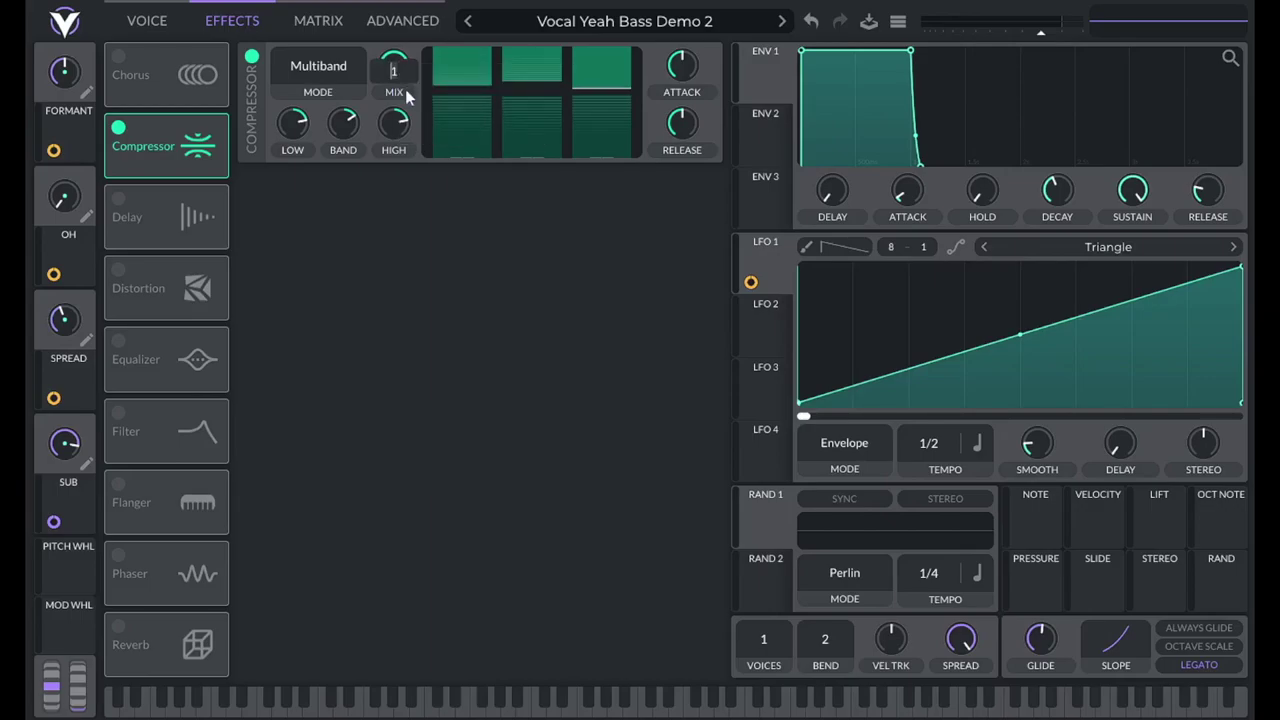
text(0)
key(Return)
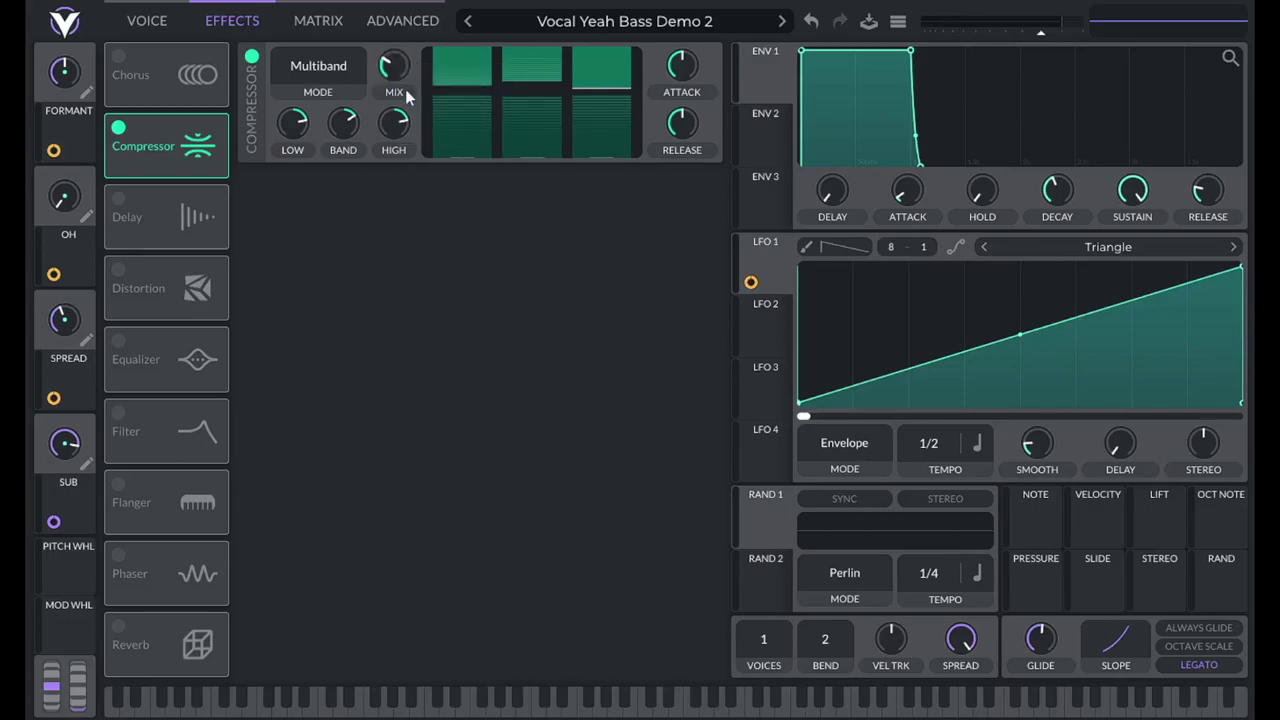
- Lower the bottom thresholds of all three compressor bands, compare it bypassed, then return to Voice
drag(505, 125, 463, 150)
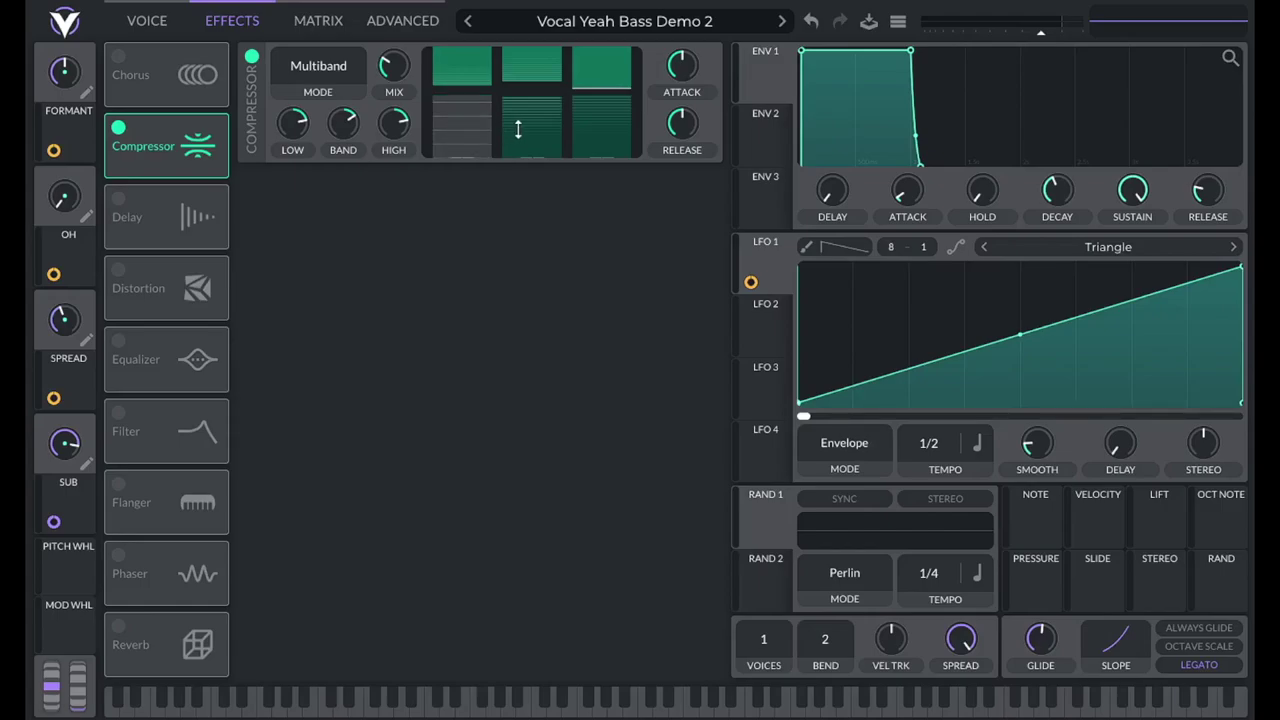
drag(599, 122, 604, 128)
click(250, 58)
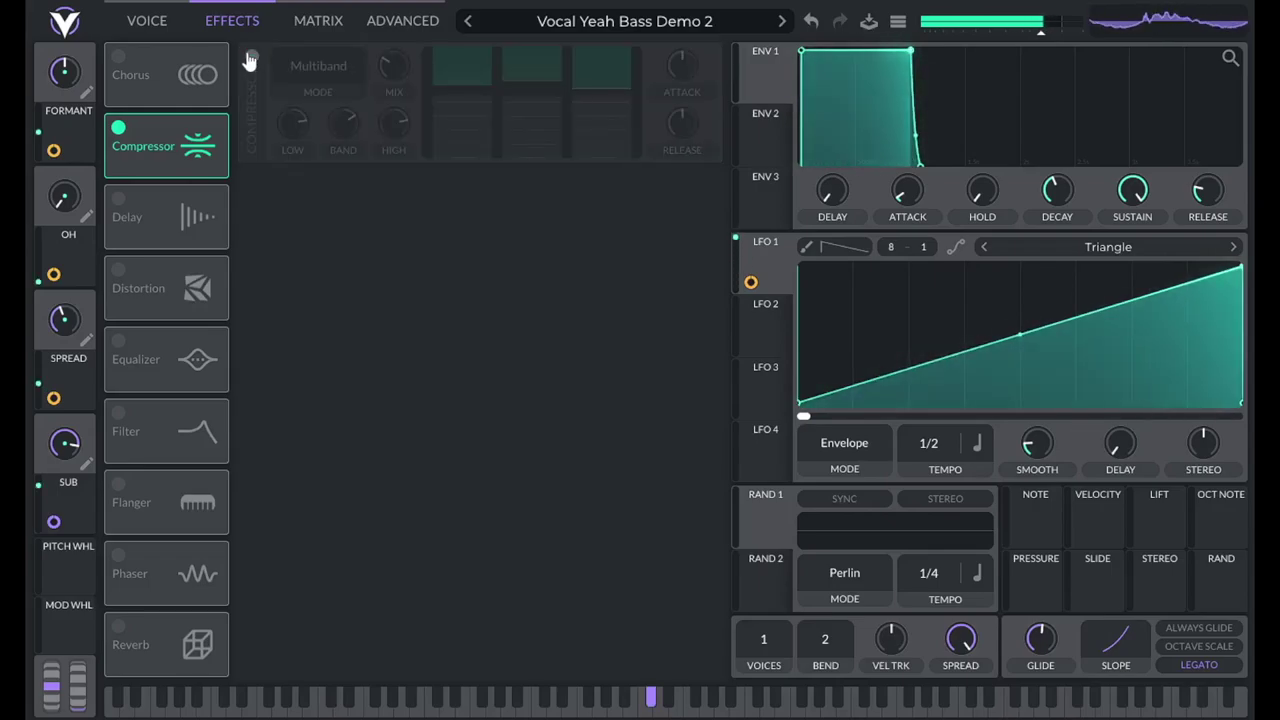
click(250, 59)
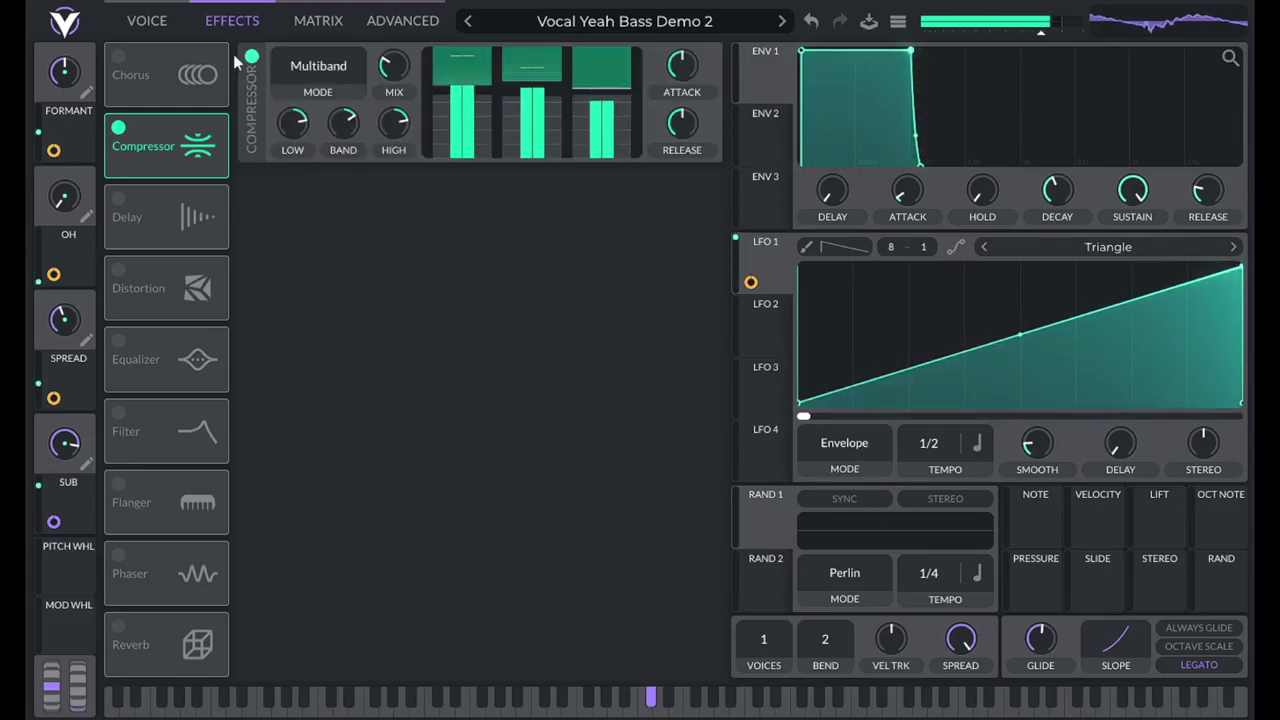
click(141, 28)
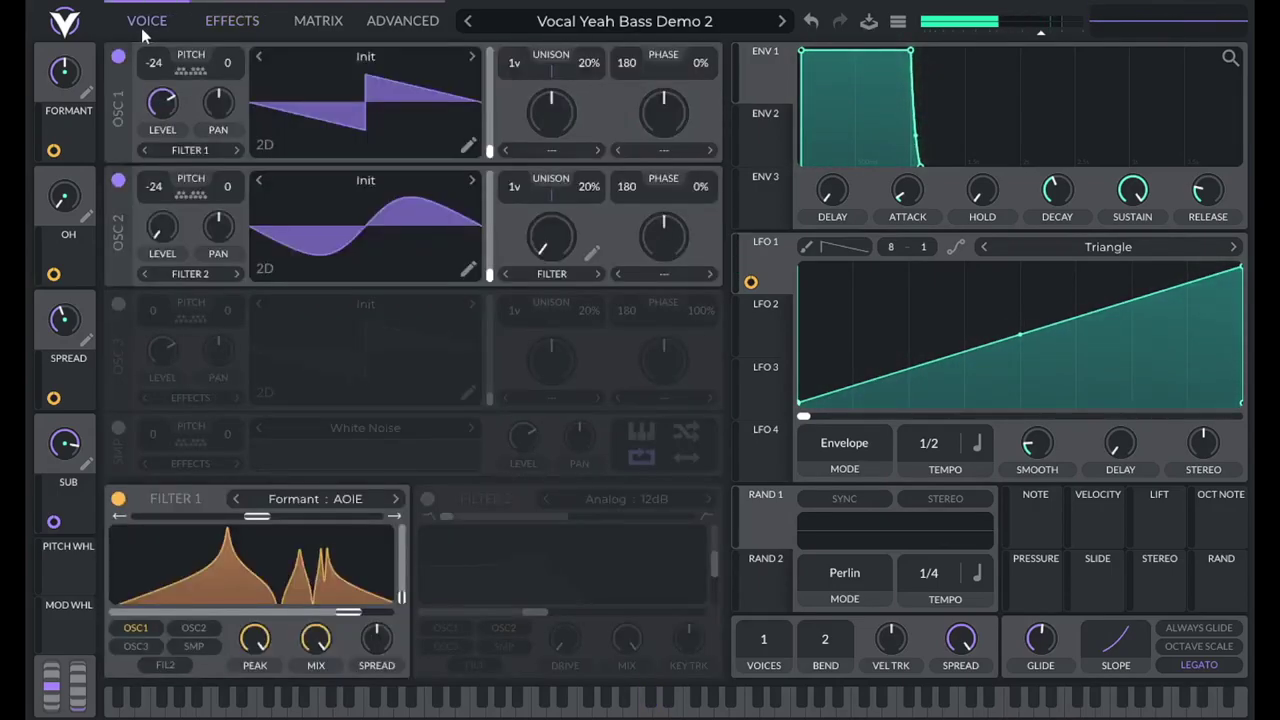
- Route oscillator 2 to Direct Out and switch on Filter 2 as an Analog 12dB low-pass
click(181, 274)
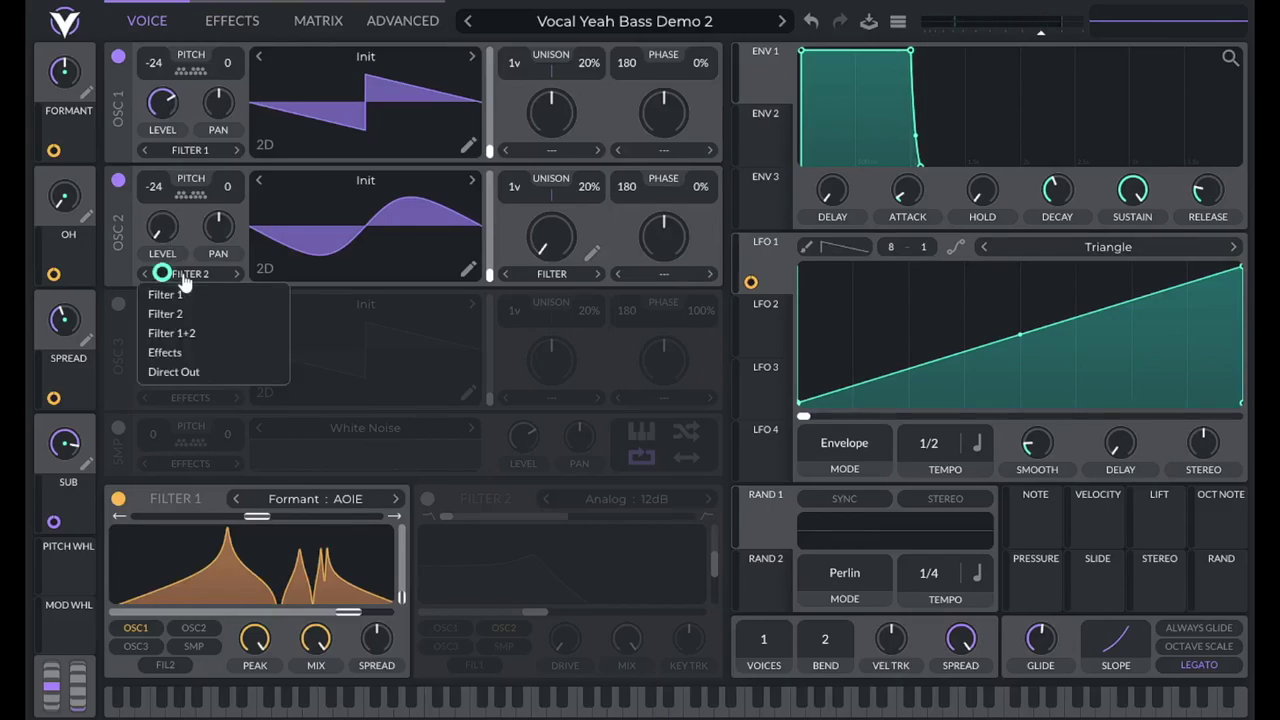
click(189, 375)
click(233, 22)
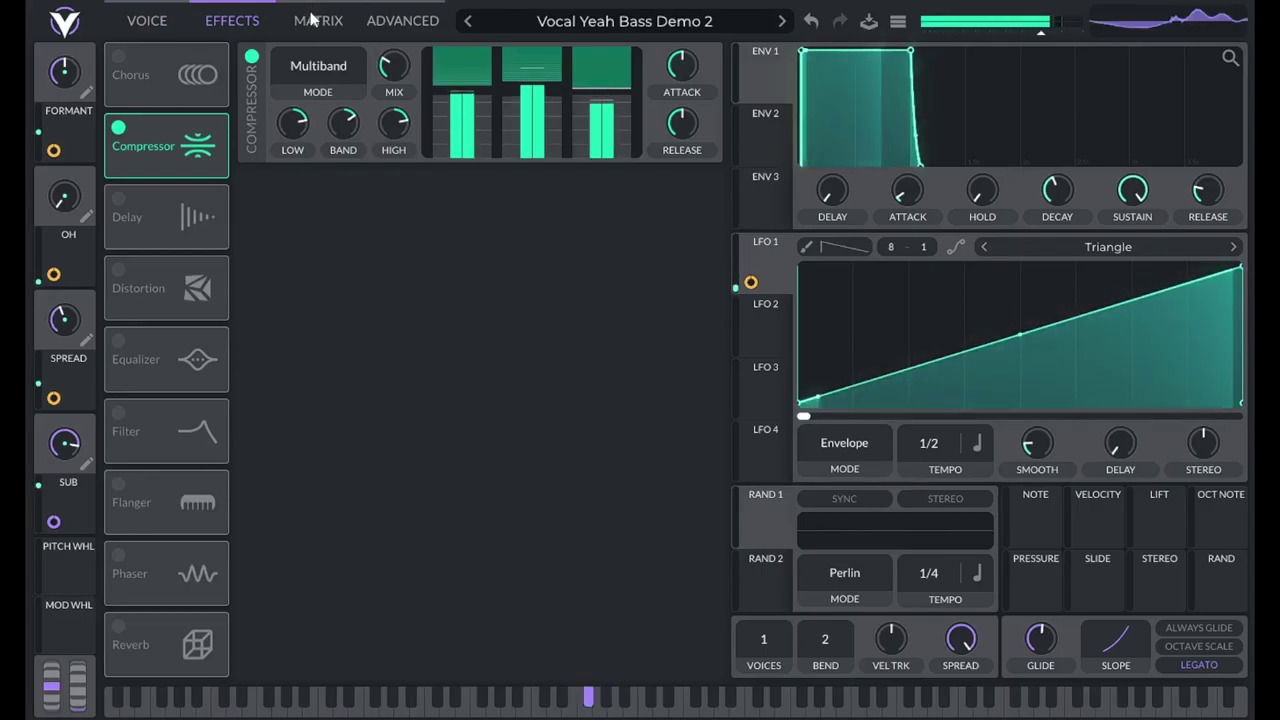
click(165, 23)
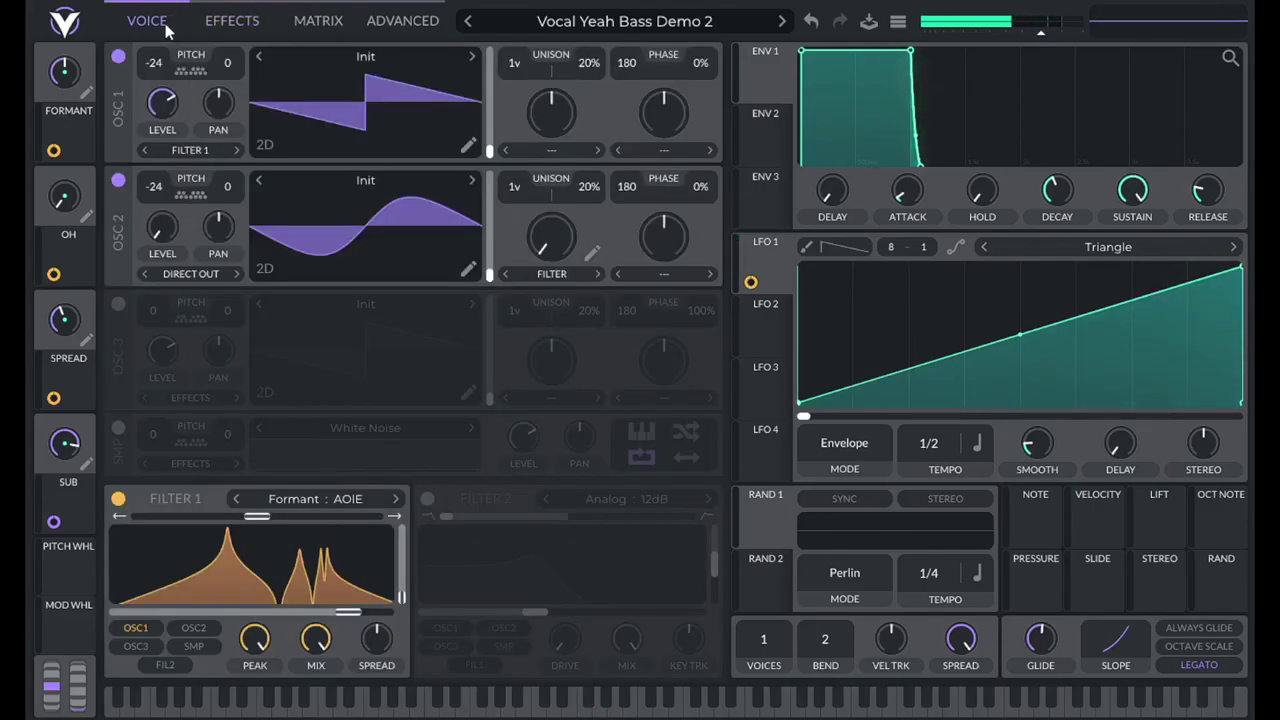
click(428, 499)
- Give Filter 2 zero resonance and cutoff 55, fed from Filter 1's output
drag(715, 568, 712, 625)
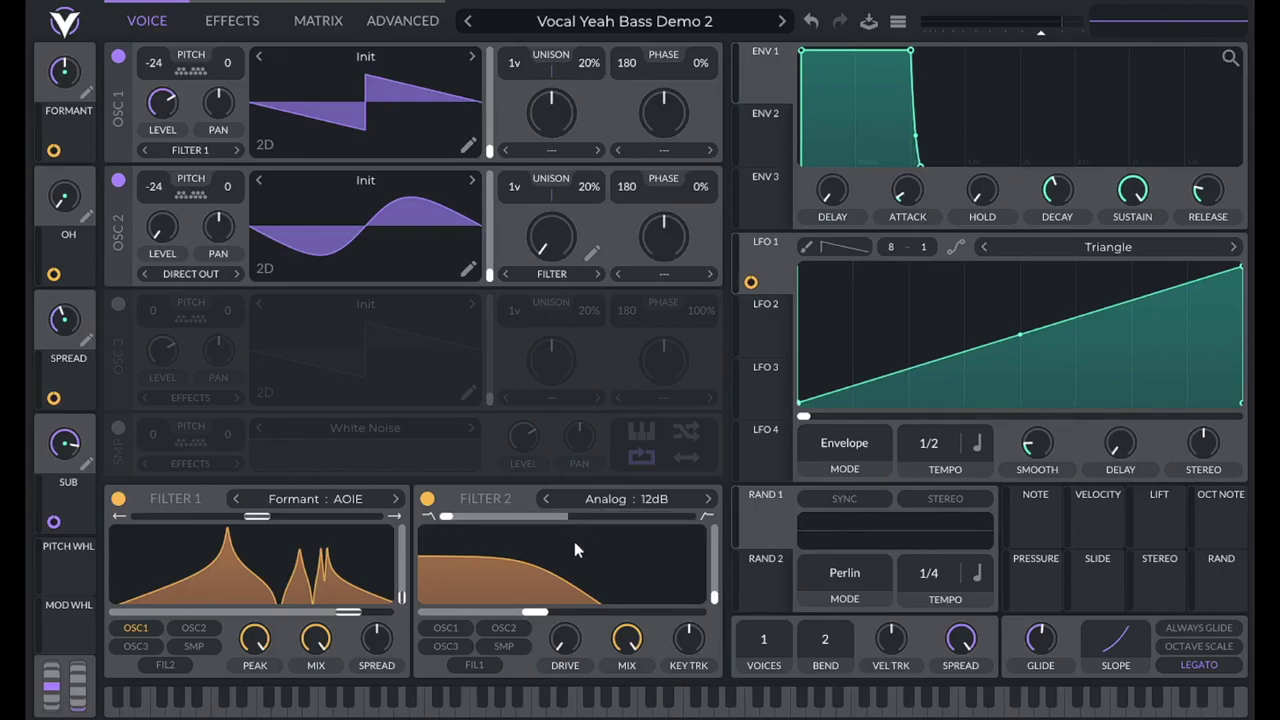
right_click(545, 614)
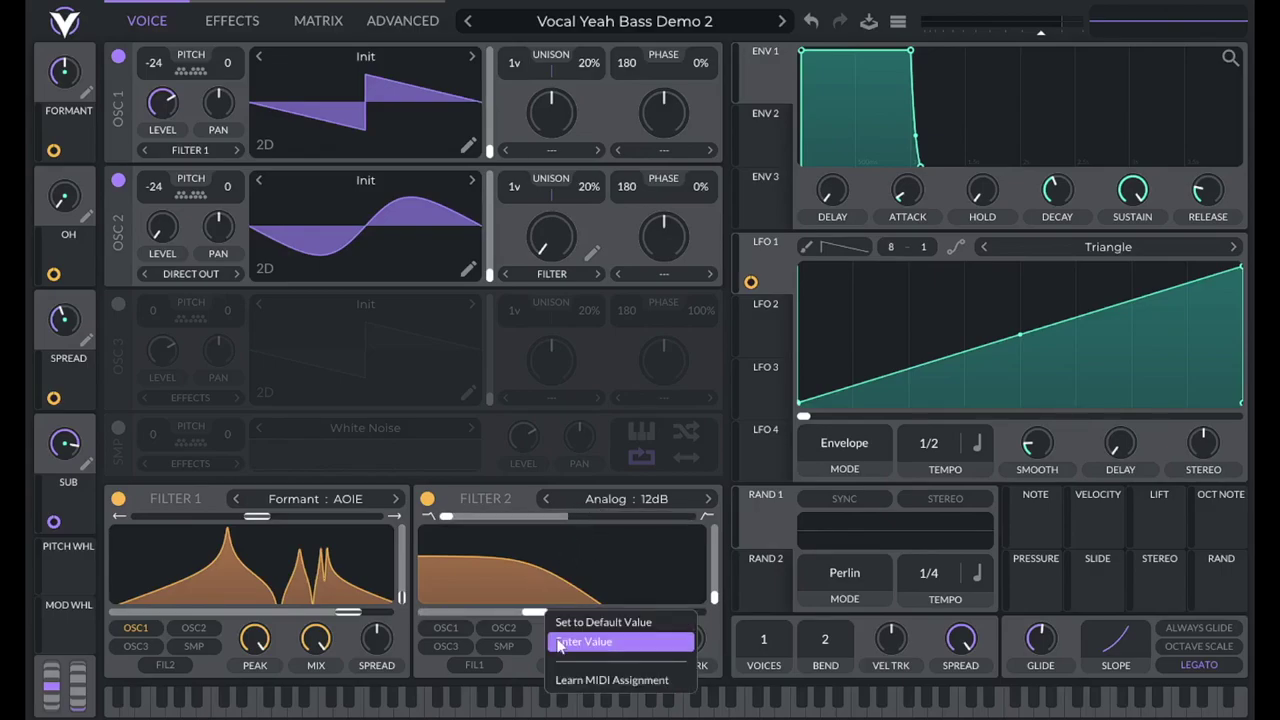
click(557, 644)
key(Return)
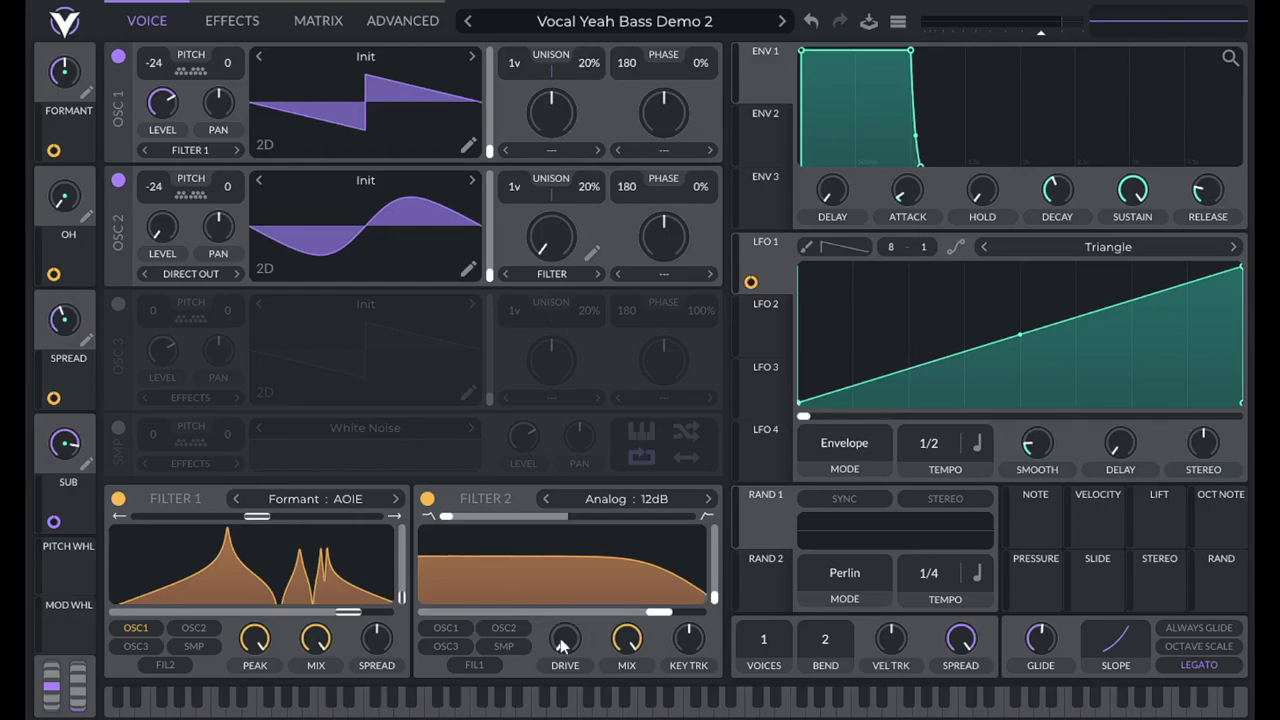
click(474, 666)
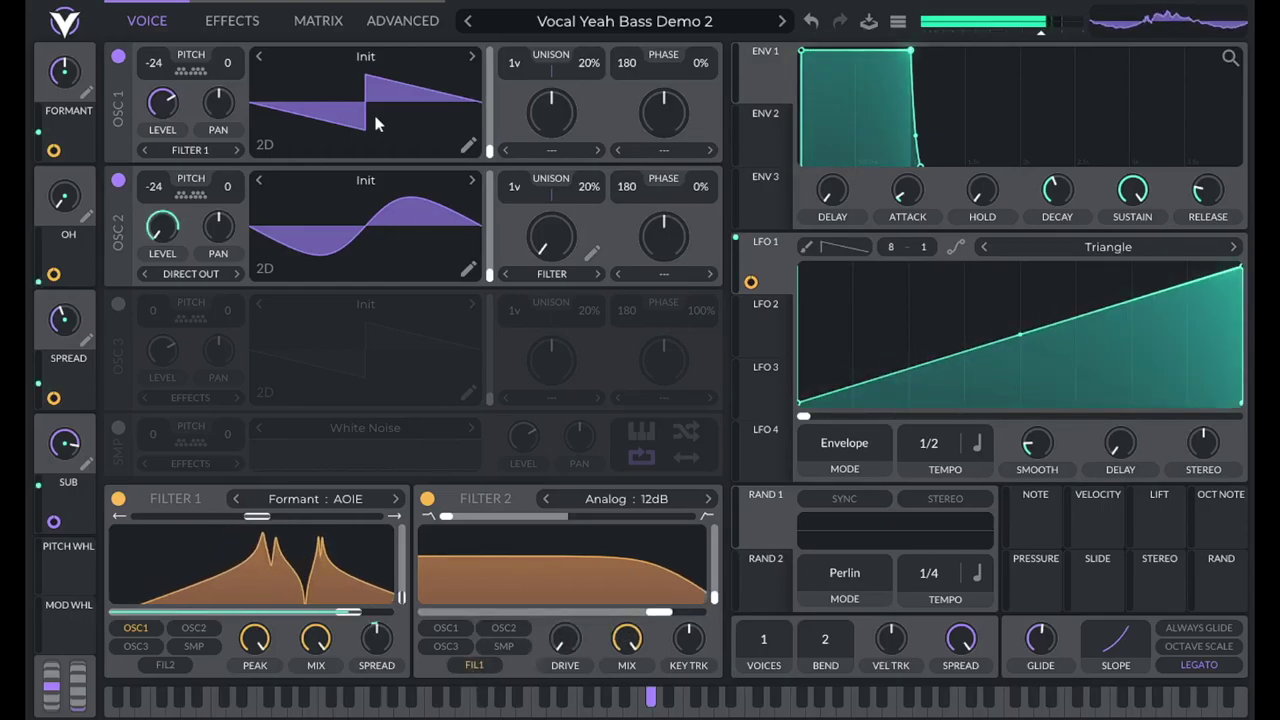
click(238, 24)
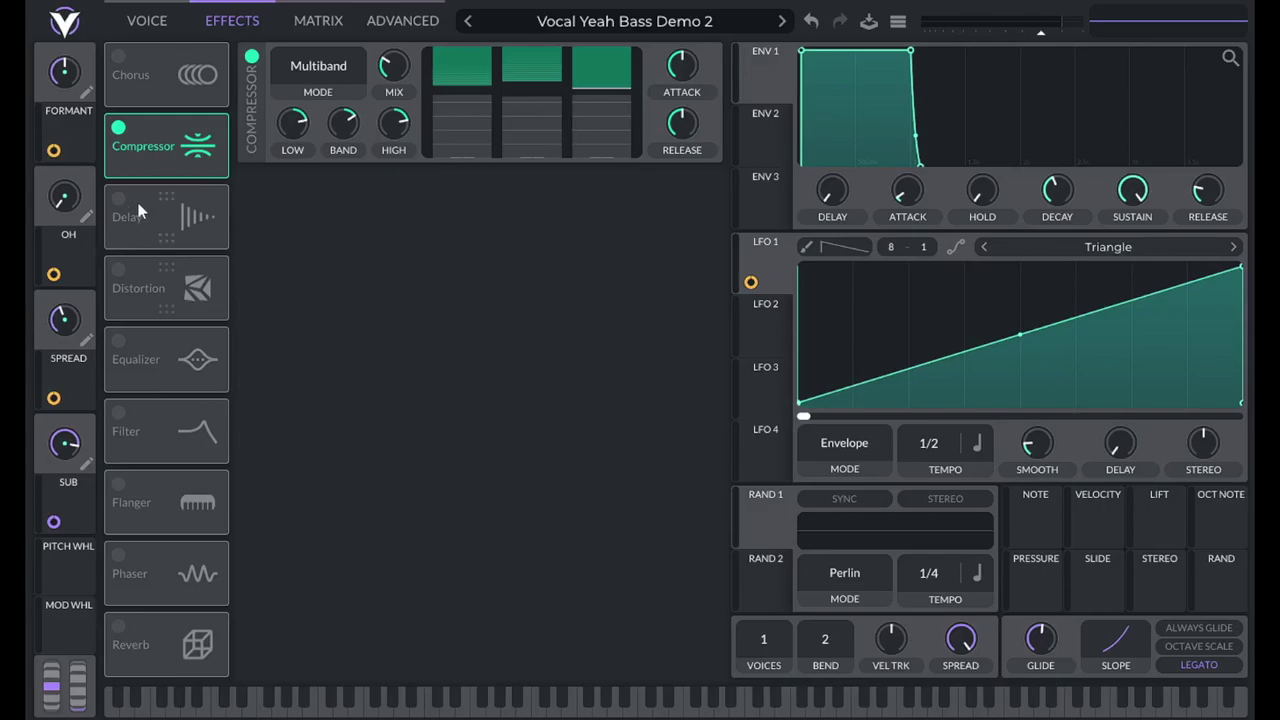
- Enable the chorus, place it after the compressor, and set its mix to 25
click(118, 56)
drag(130, 75, 253, 85)
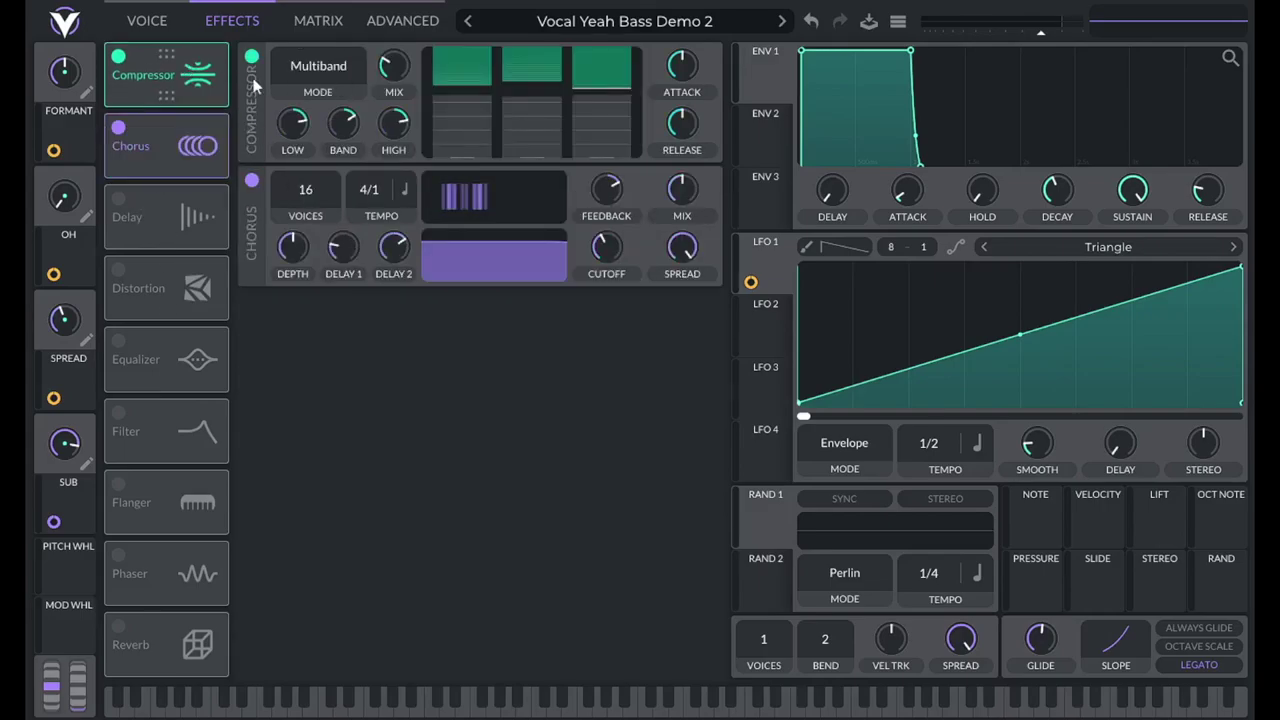
right_click(672, 195)
click(690, 220)
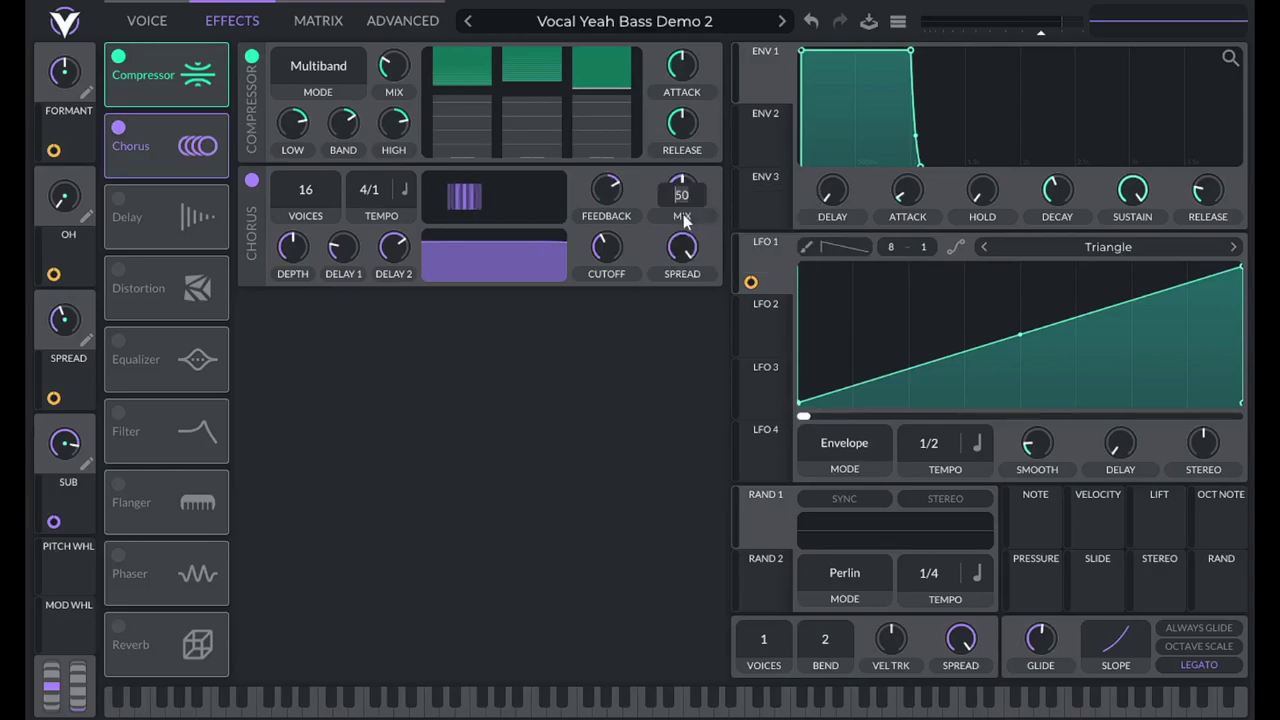
text(25)
key(Return)
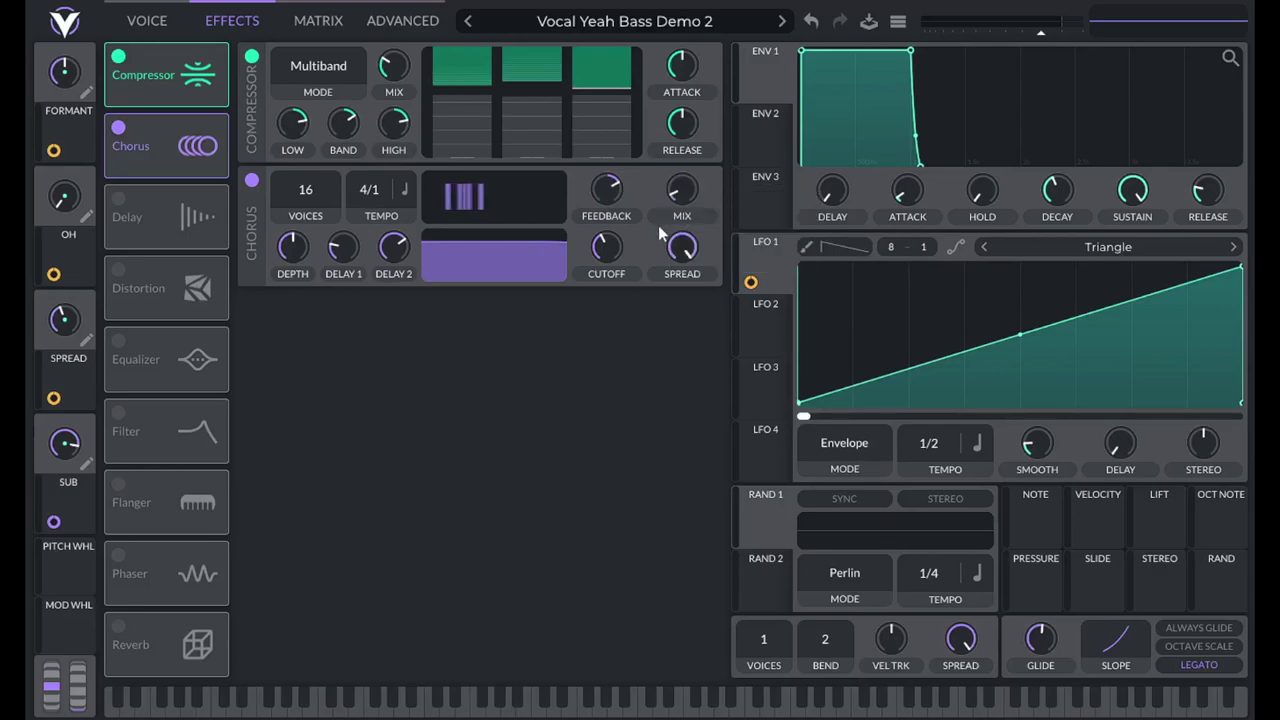
- Set chorus tempo to 8/1, adjust spread, raise cutoff, and A/B it before returning to Voice
scroll(369, 196, up, 1)
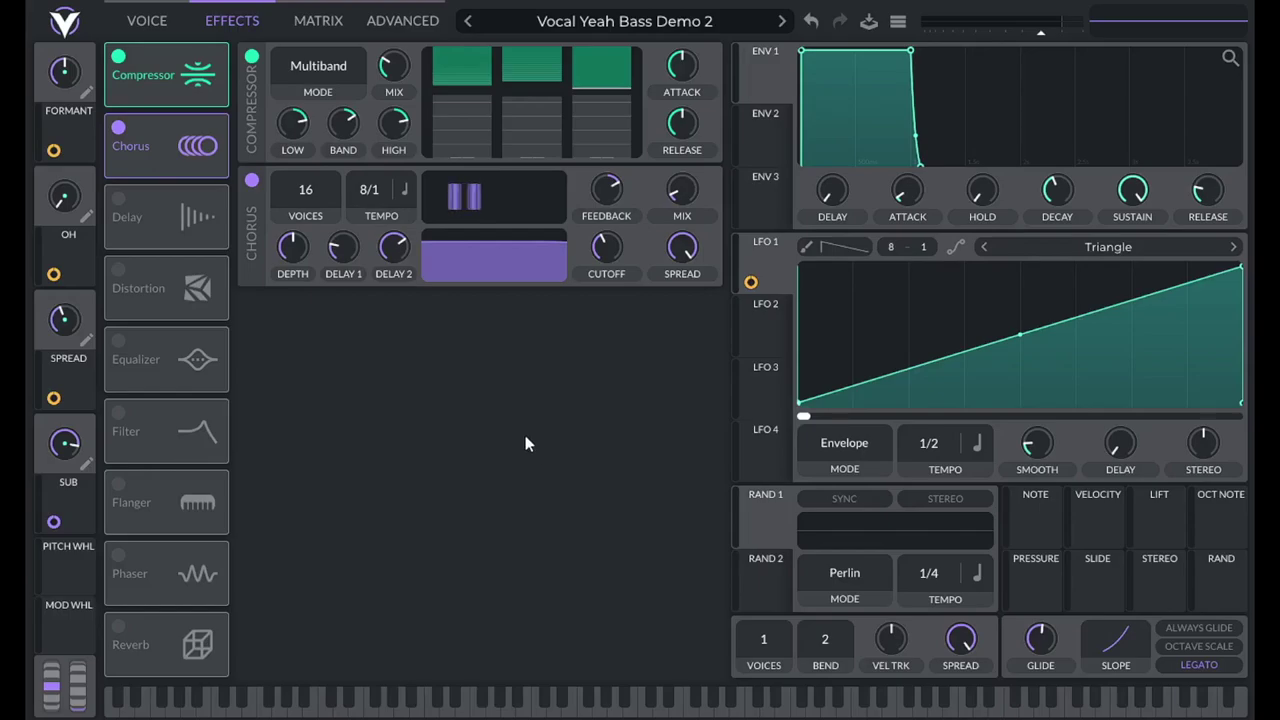
drag(682, 246, 682, 304)
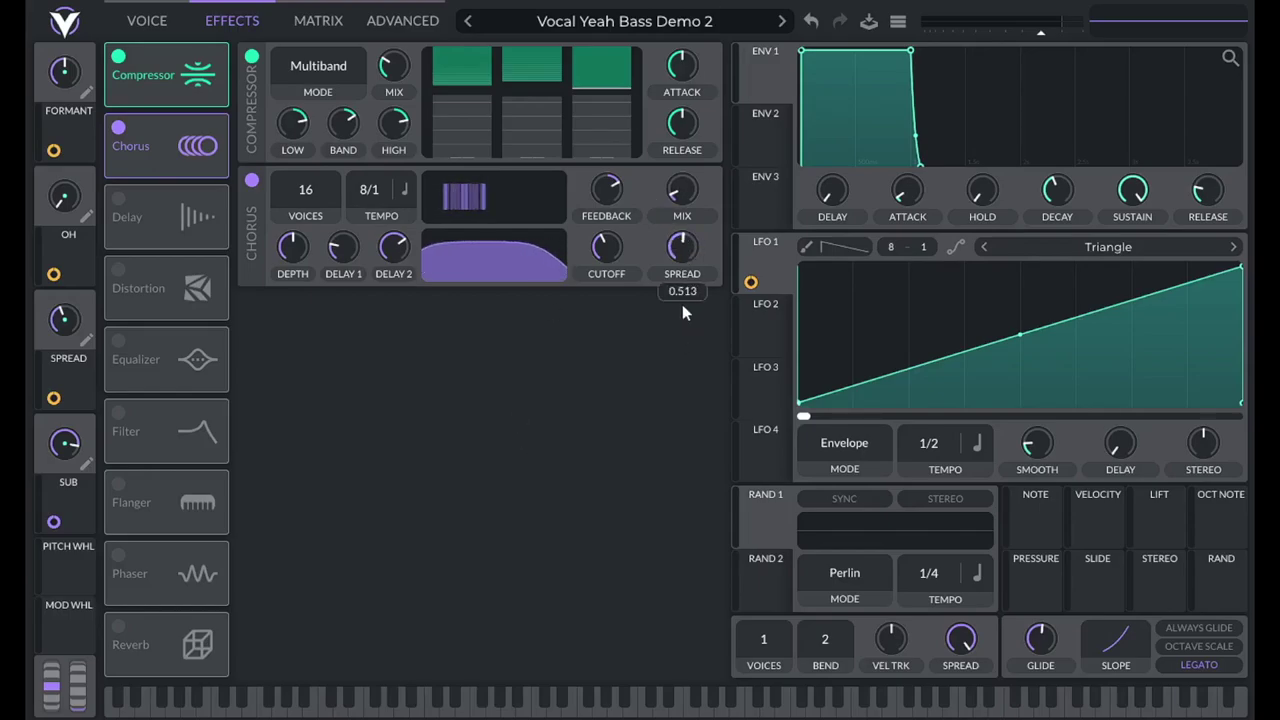
drag(609, 245, 627, 222)
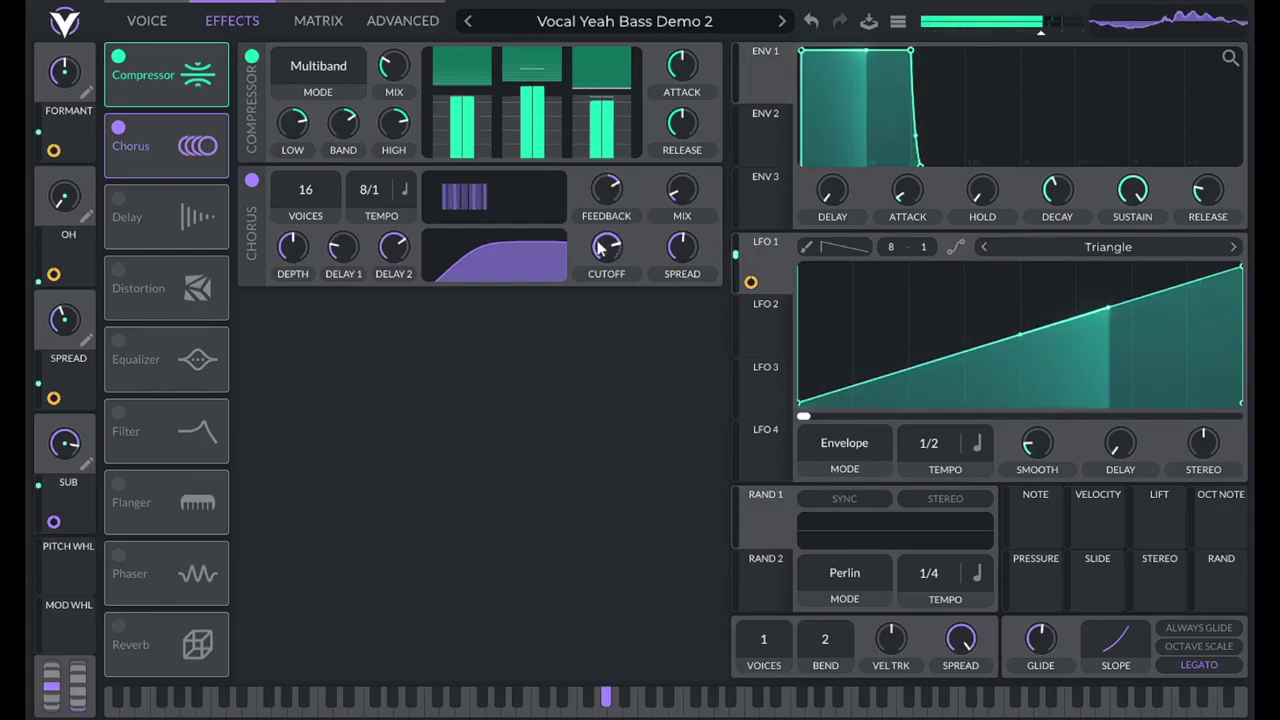
click(251, 183)
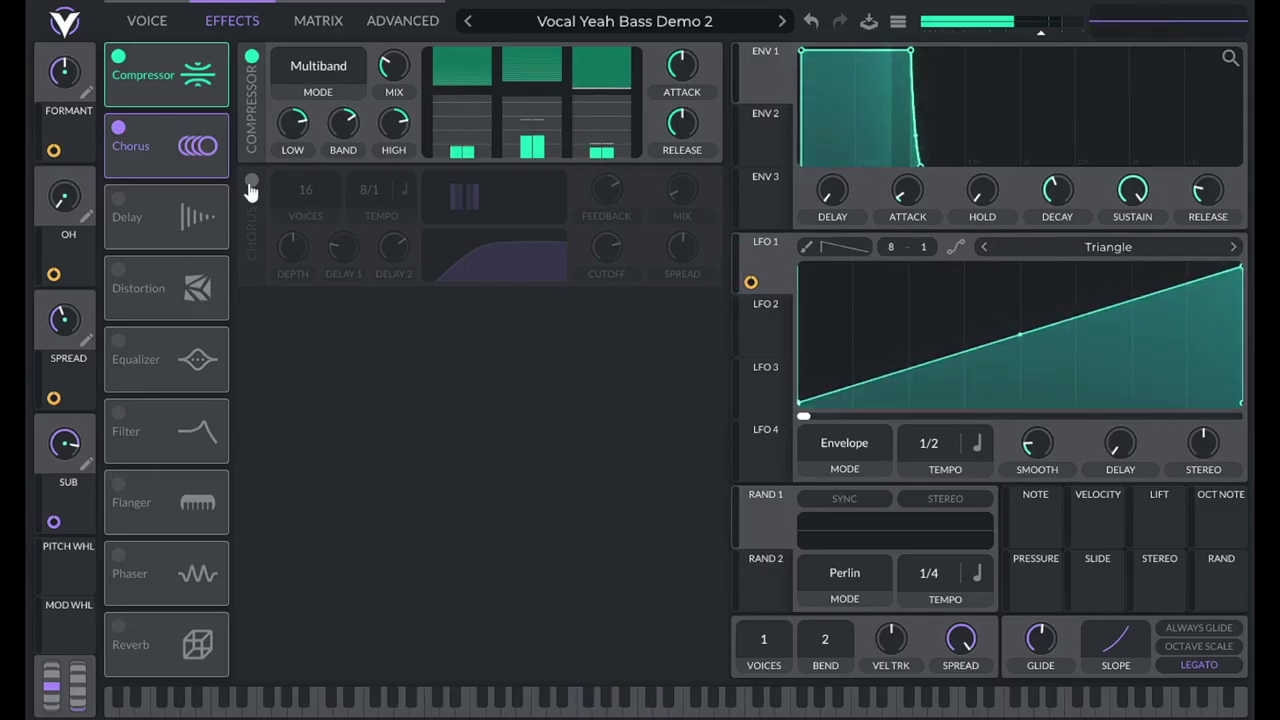
click(251, 183)
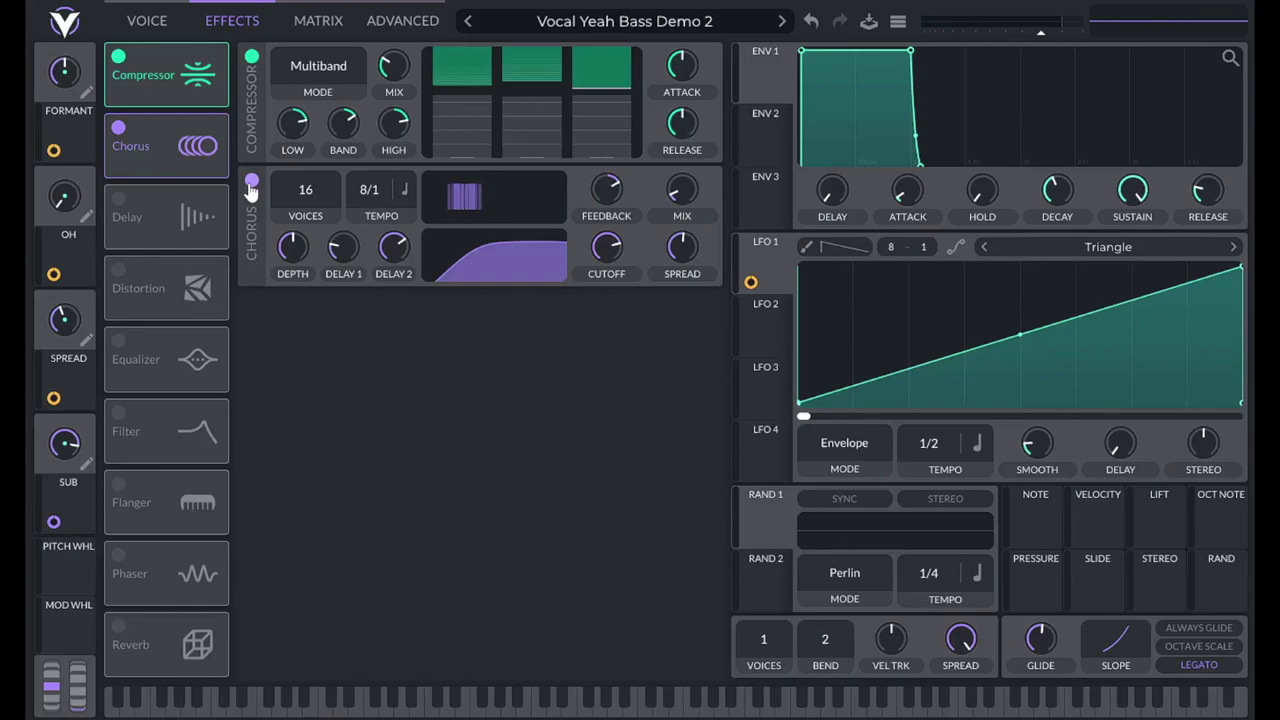
click(161, 28)
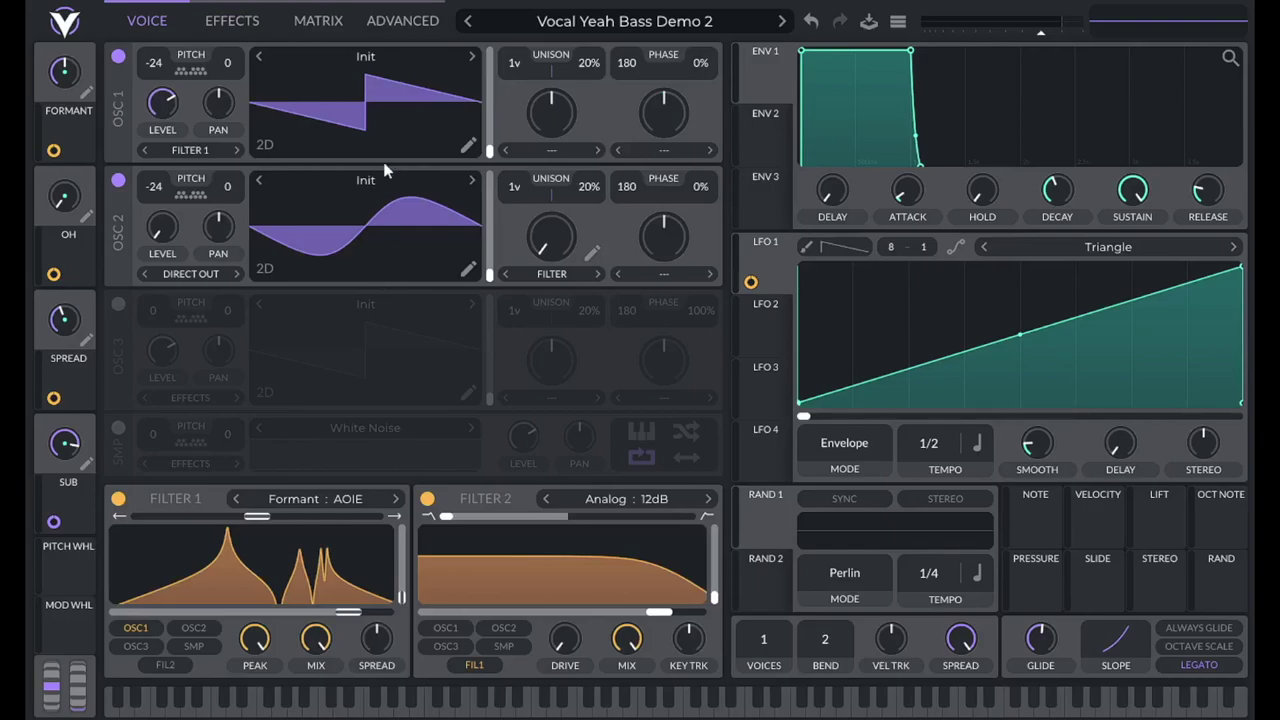
- Audition Filter 1's formant position, then switch its type to Formant AIUO
mouse_move(398, 598)
mouse_down()
mouse_move(409, 554)
mouse_move(406, 620)
mouse_up()
click(402, 505)
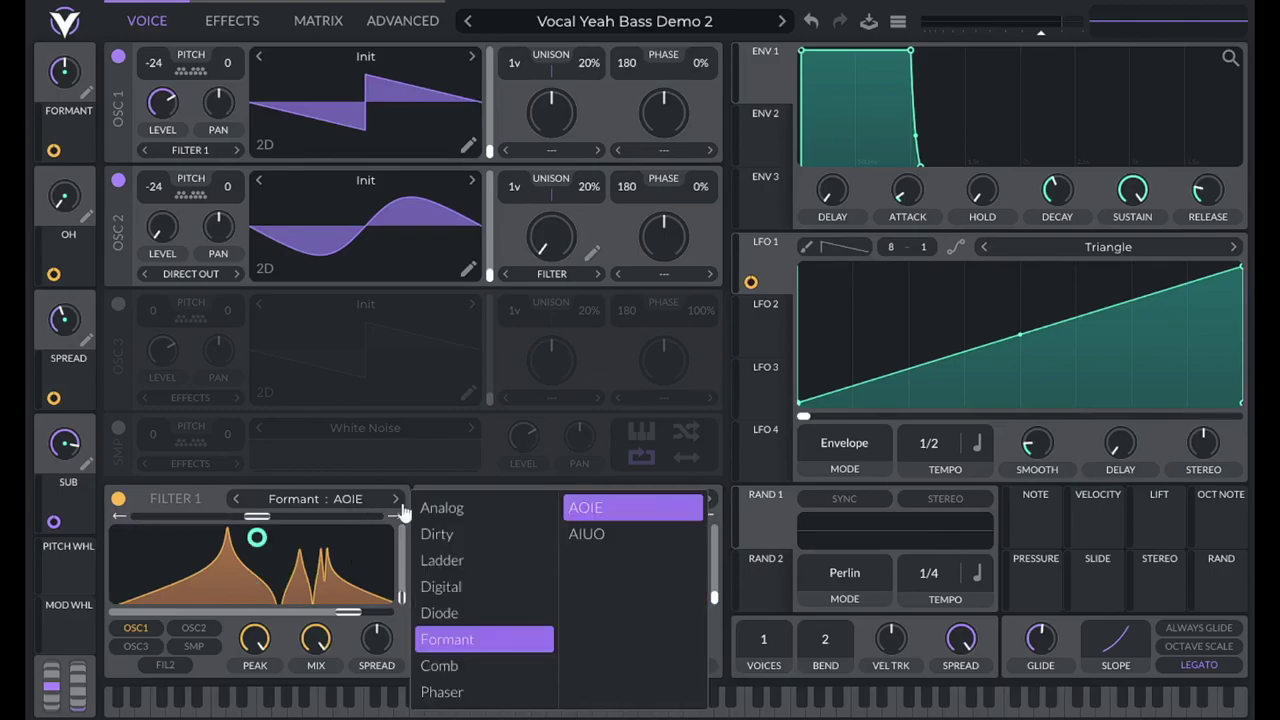
click(586, 536)
click(170, 497)
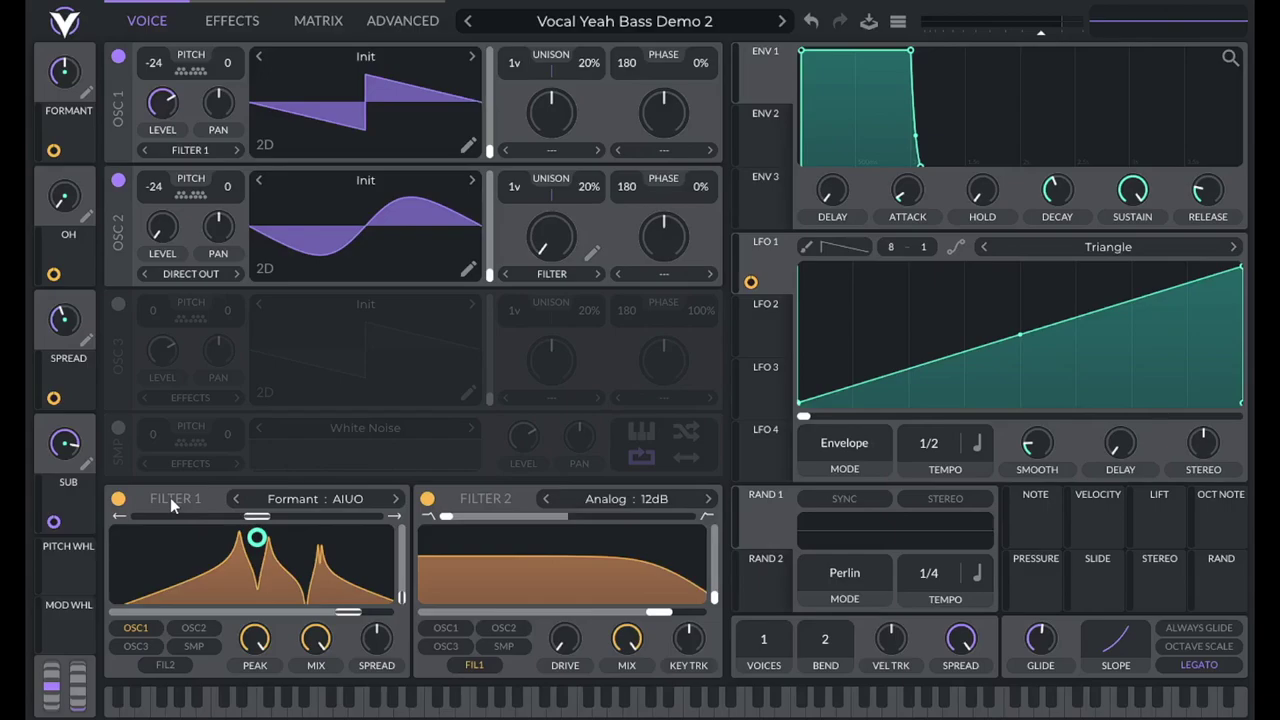